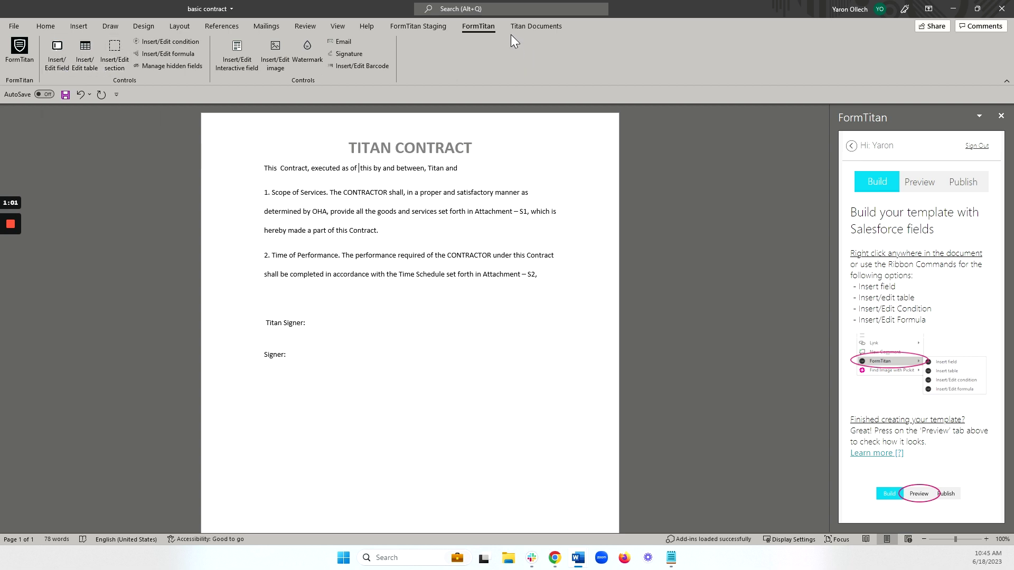
- Insert the system field Now after "executed as of", using the predefined date format Sep 4, 1986
{"action": "left_click", "coordinate": [57, 55]}
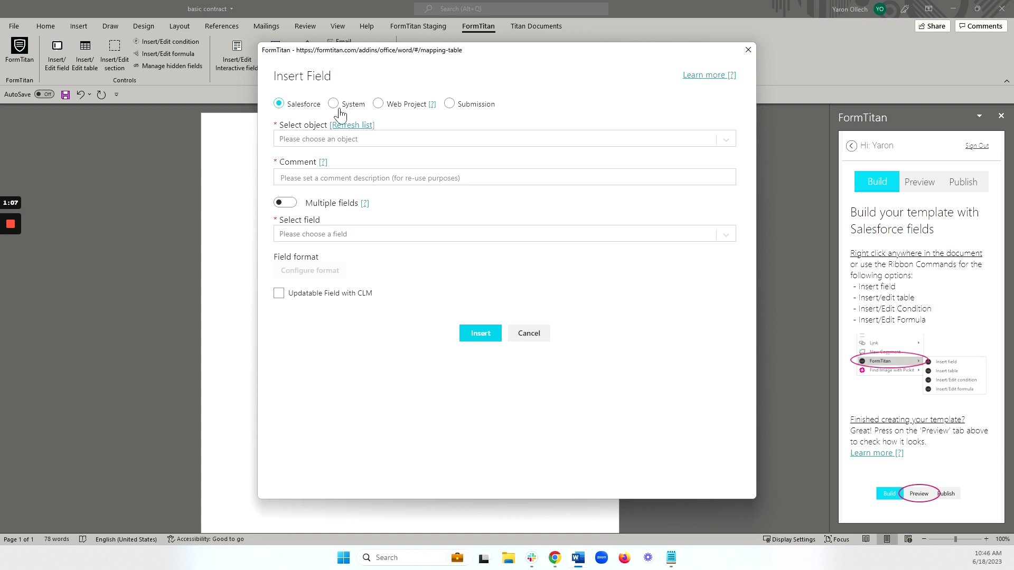
{"action": "left_click", "coordinate": [333, 105]}
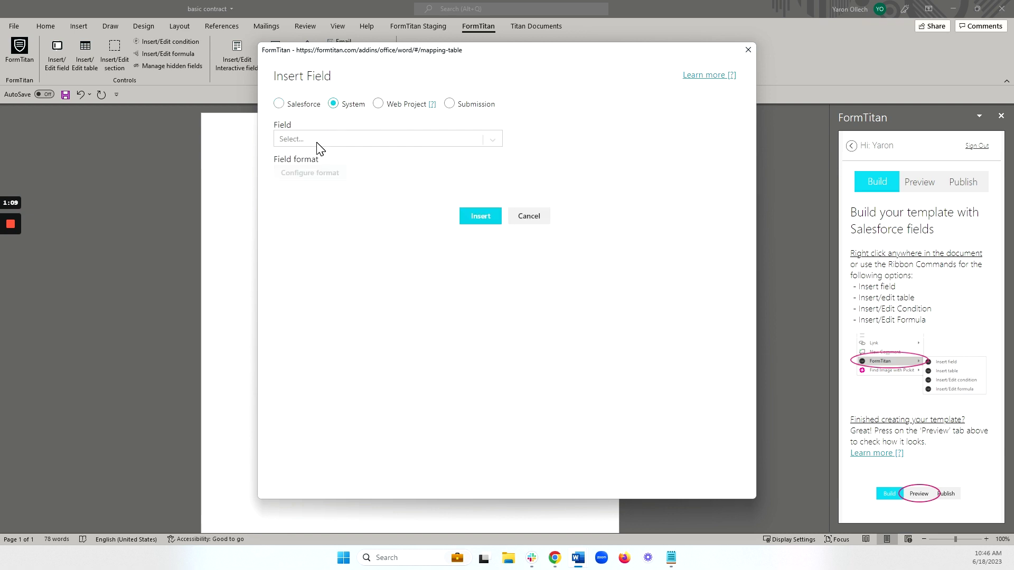
{"action": "left_click", "coordinate": [317, 140]}
{"action": "left_click", "coordinate": [330, 179]}
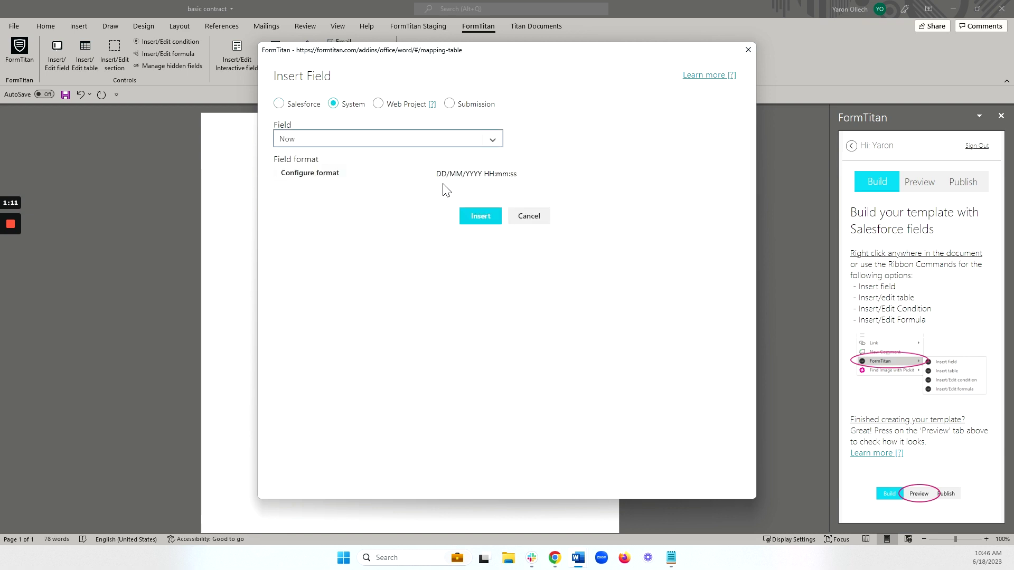
{"action": "left_click", "coordinate": [323, 177]}
{"action": "left_click", "coordinate": [483, 214]}
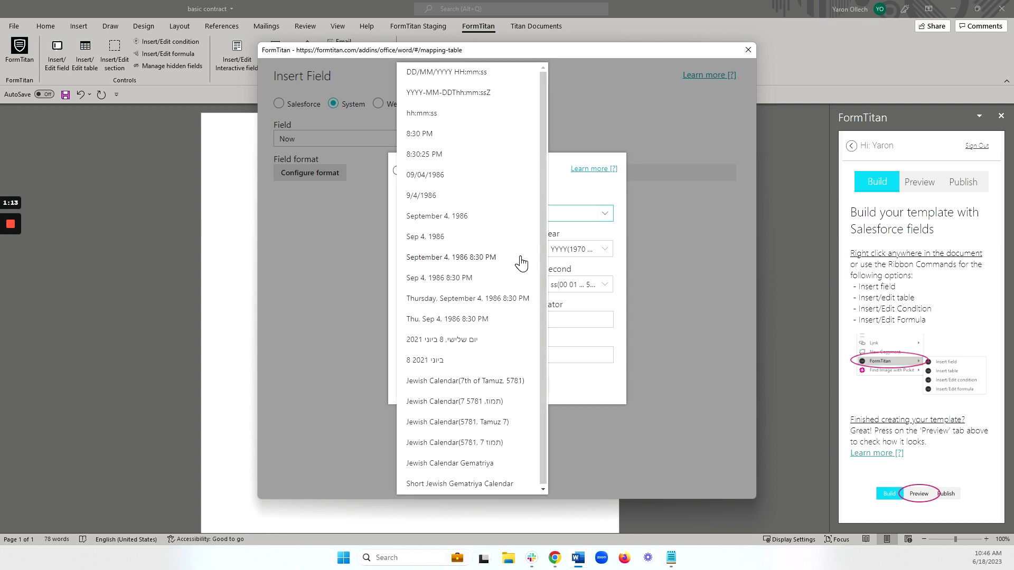
{"action": "left_click", "coordinate": [432, 239]}
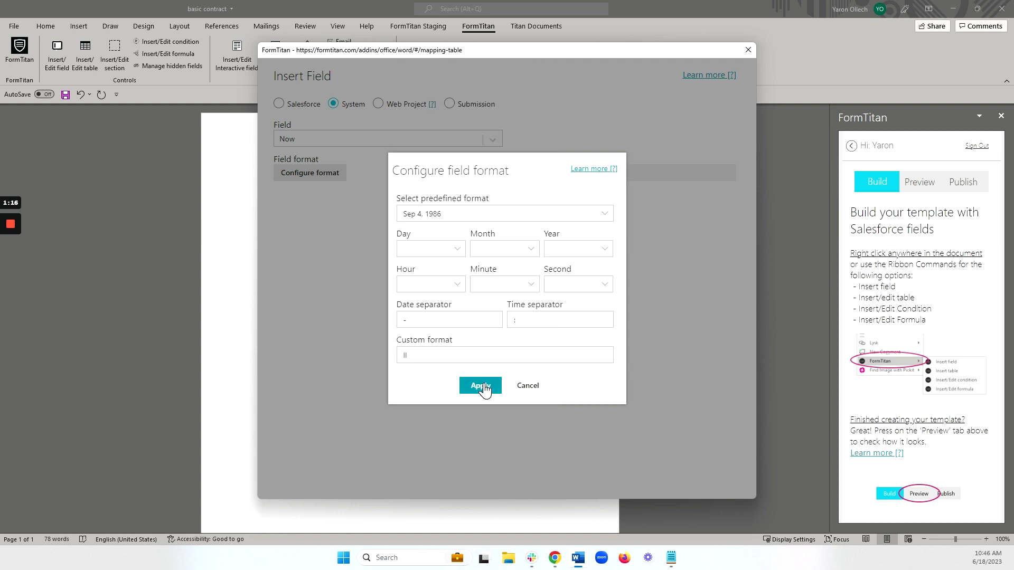
{"action": "left_click", "coordinate": [483, 387]}
{"action": "left_click", "coordinate": [478, 217]}
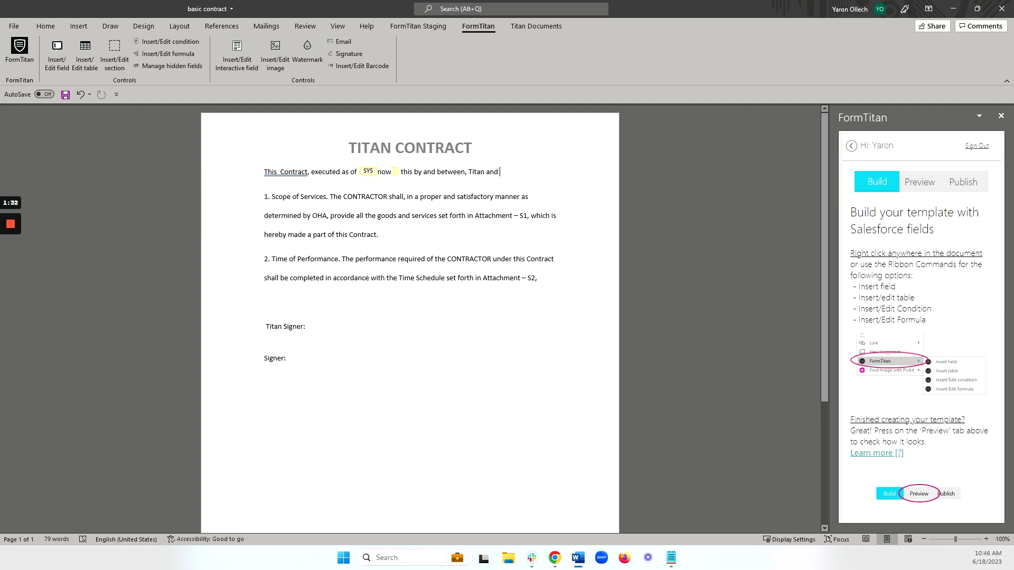
- Begin a Salesforce field after "Titan and", choosing the Contact object and entering the comment Signer Contact
{"action": "left_click", "coordinate": [57, 50]}
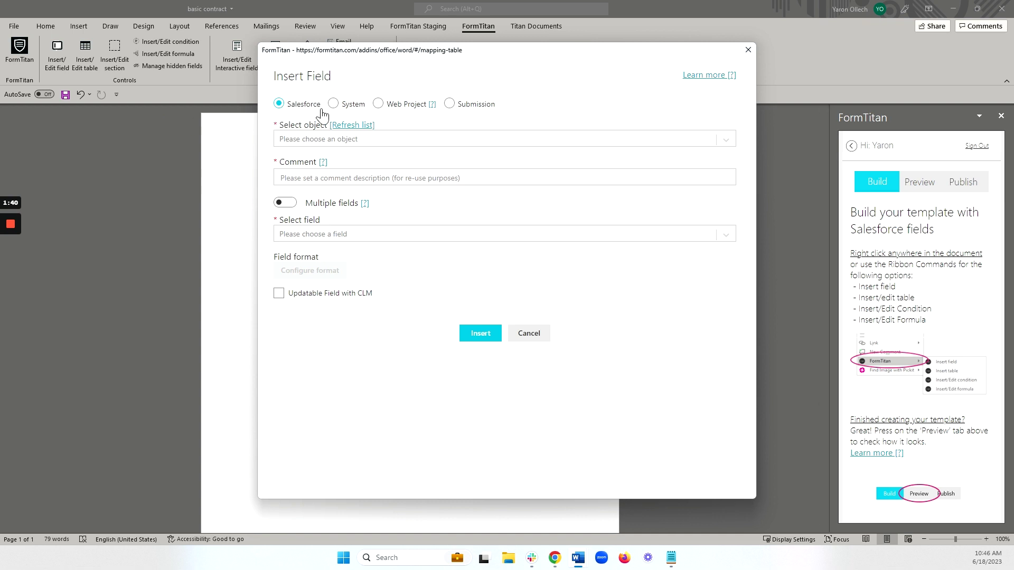
{"action": "left_click", "coordinate": [344, 140]}
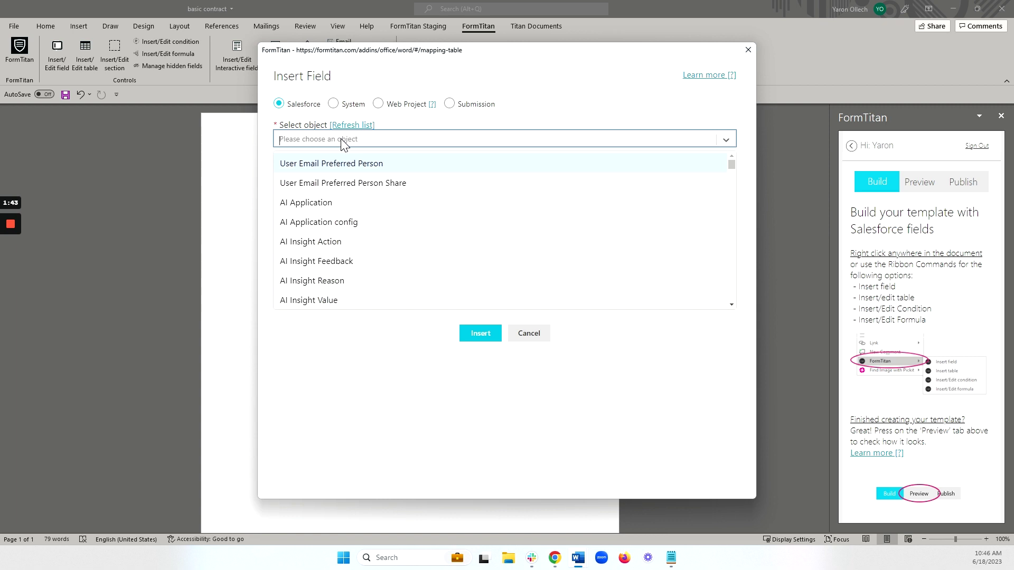
{"action": "type", "text": "contact"}
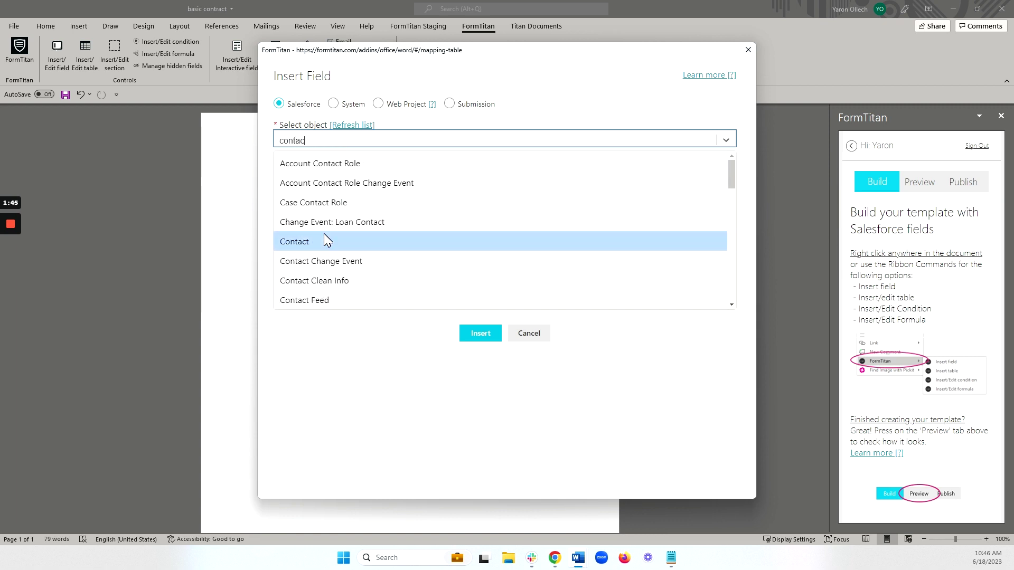
{"action": "left_click", "coordinate": [324, 234]}
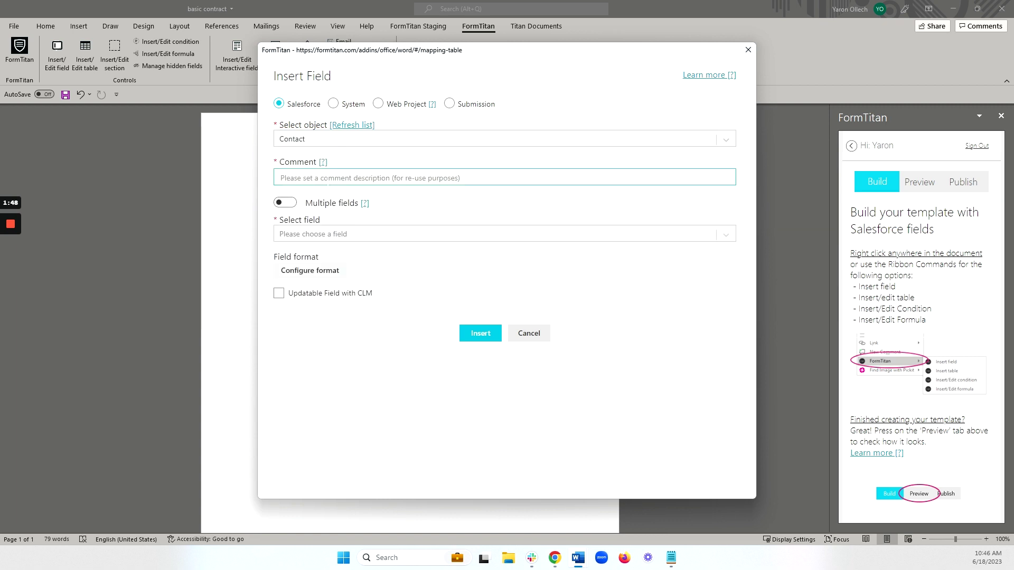
{"action": "type", "text": "Signe"}
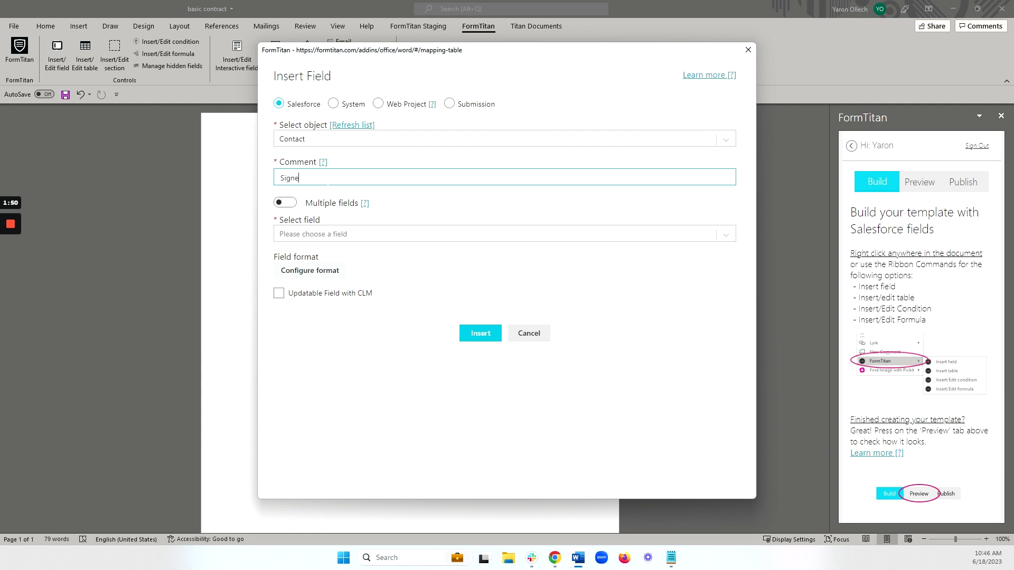
{"action": "type", "text": "r Contact"}
- Choose the Account ID field with Account Name as its reference field and insert it into the contract
{"action": "left_click", "coordinate": [338, 233]}
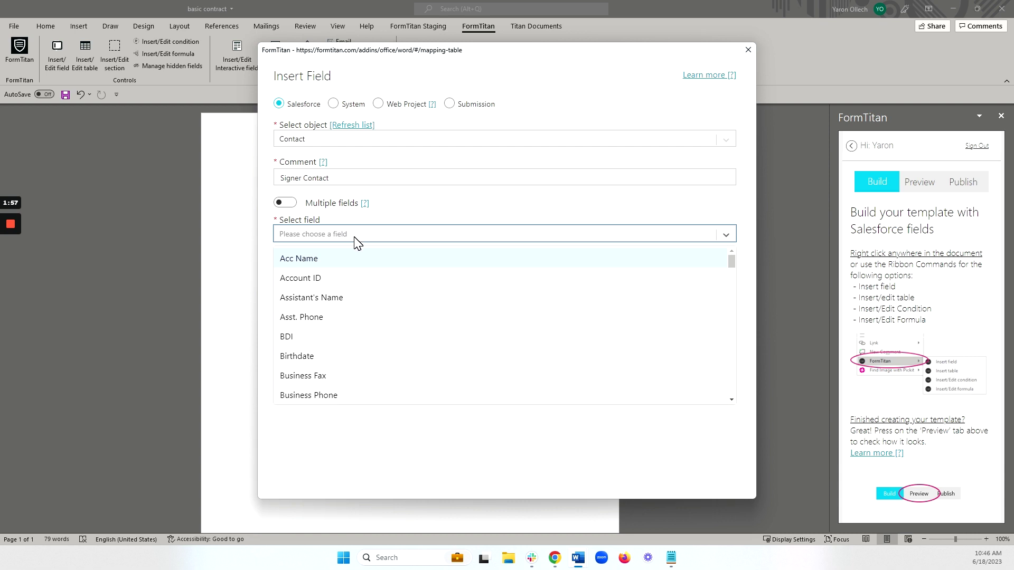
{"action": "type", "text": "account"}
{"action": "key", "text": "Return"}
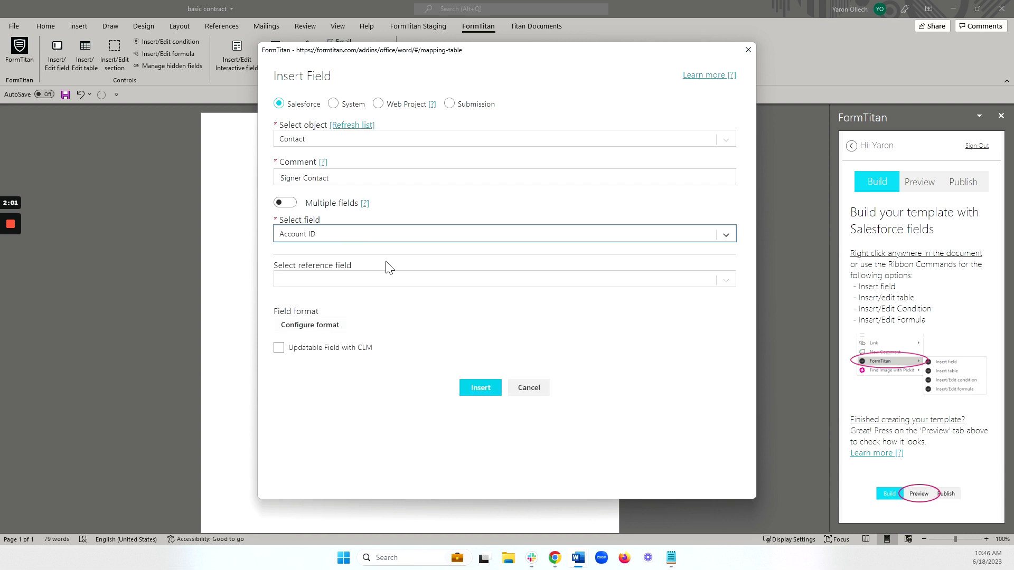
{"action": "left_click", "coordinate": [380, 287]}
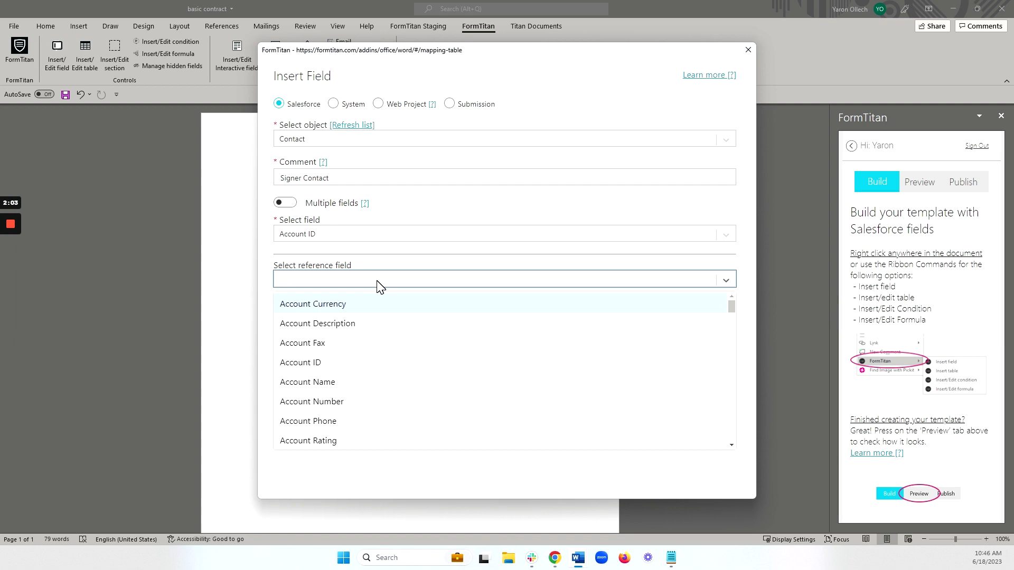
{"action": "left_click", "coordinate": [366, 379]}
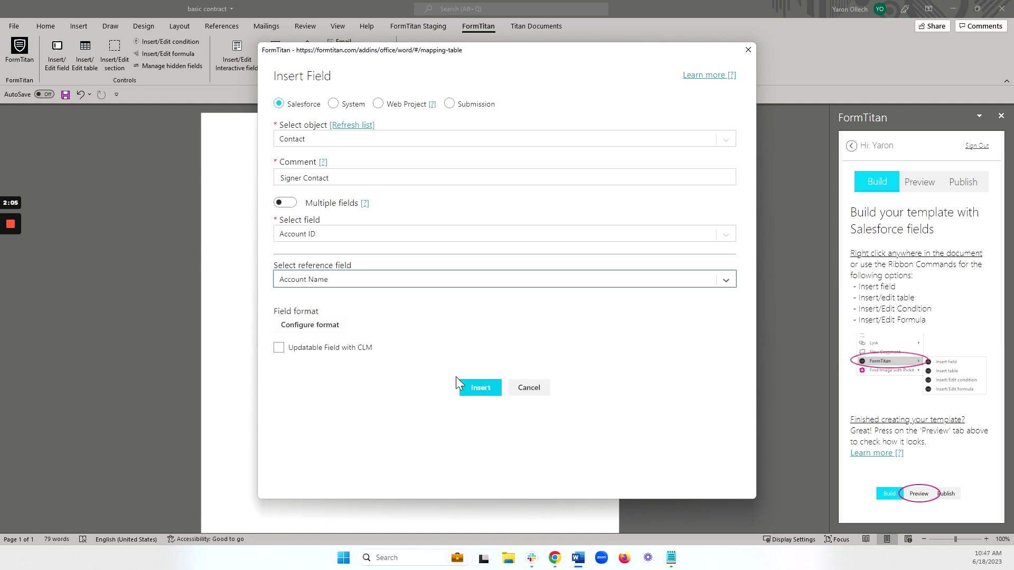
{"action": "left_click", "coordinate": [479, 392]}
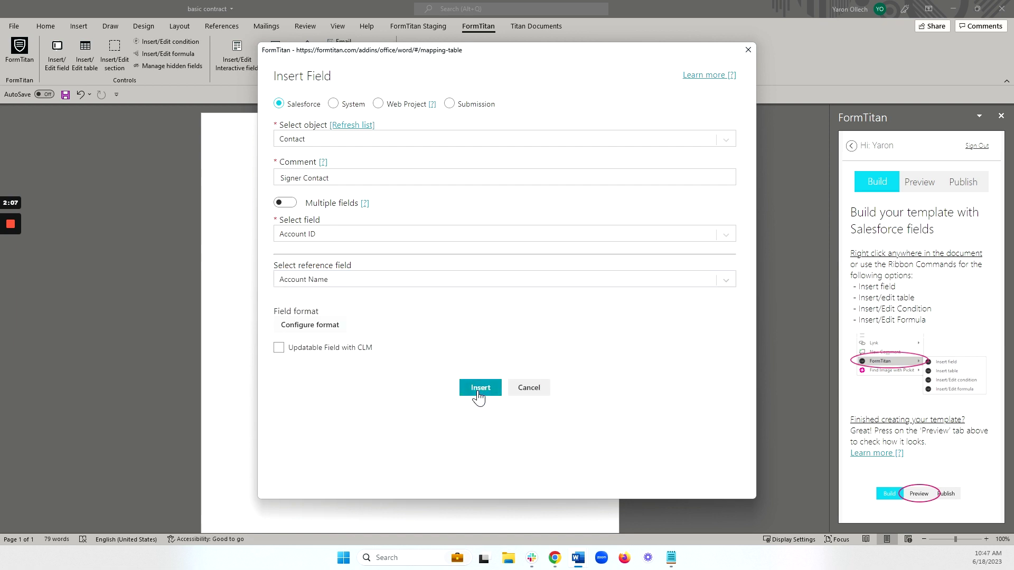
- Continue the opening paragraph after the account name field with ". The CEO, , will be signing this document."
{"action": "type", "text": "Name."}
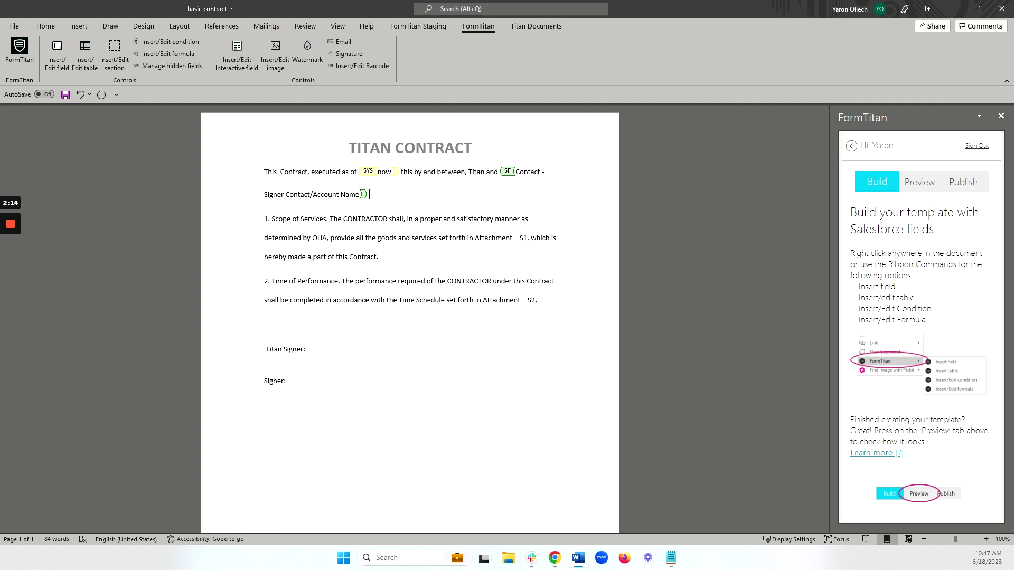
{"action": "type", "text": " The CEO, , will be signing this document."}
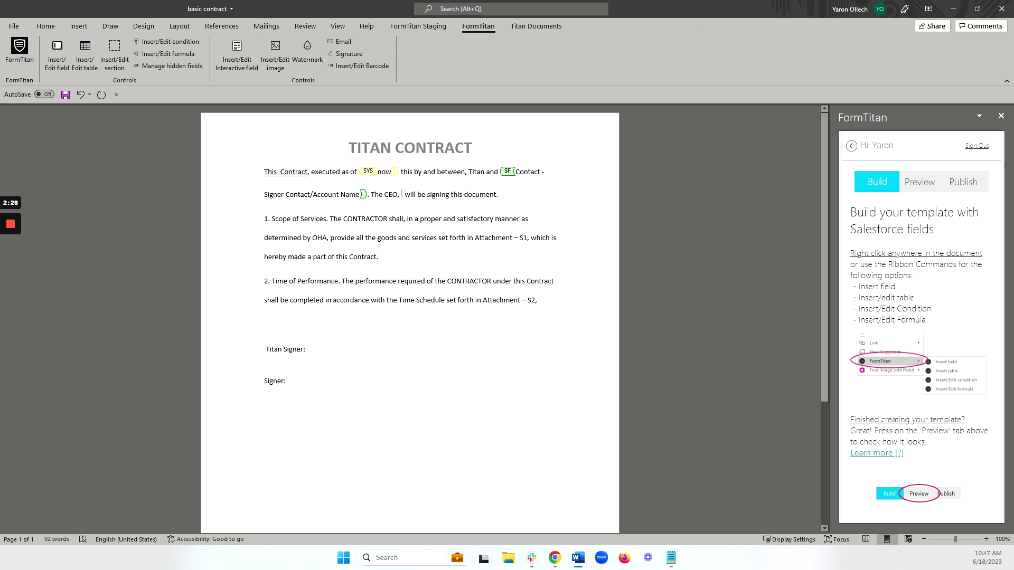
- Begin a Salesforce field after "The CEO,", reusing the existing Contact - Signer Contact object
{"action": "left_click", "coordinate": [55, 58]}
{"action": "left_click", "coordinate": [341, 146]}
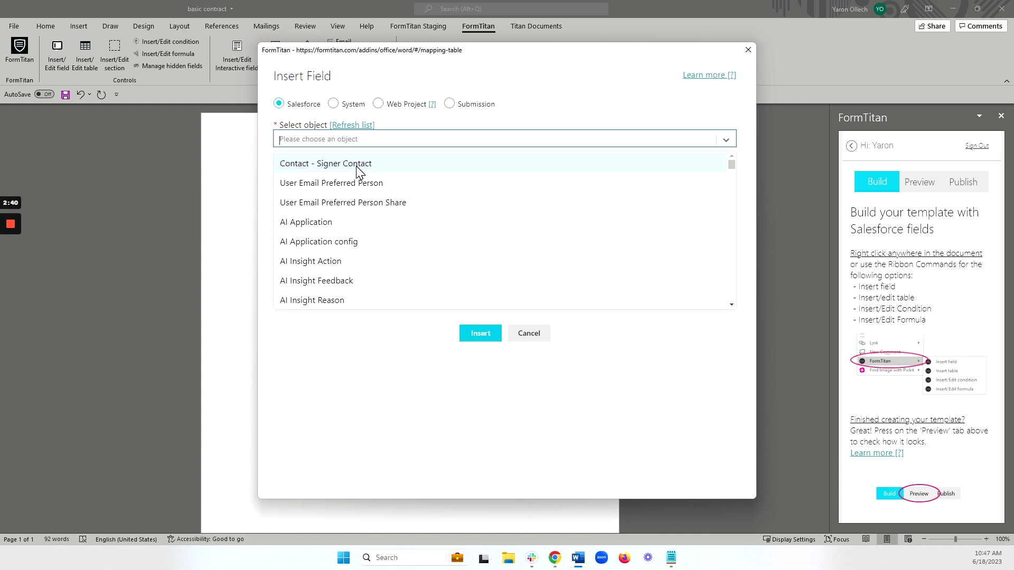
{"action": "type", "text": "contac"}
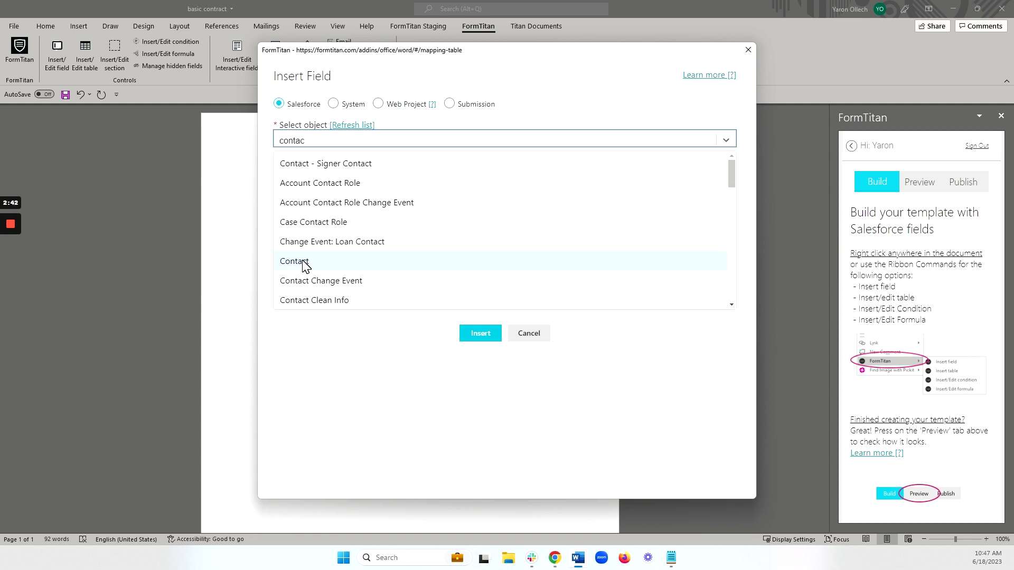
{"action": "left_click", "coordinate": [305, 263]}
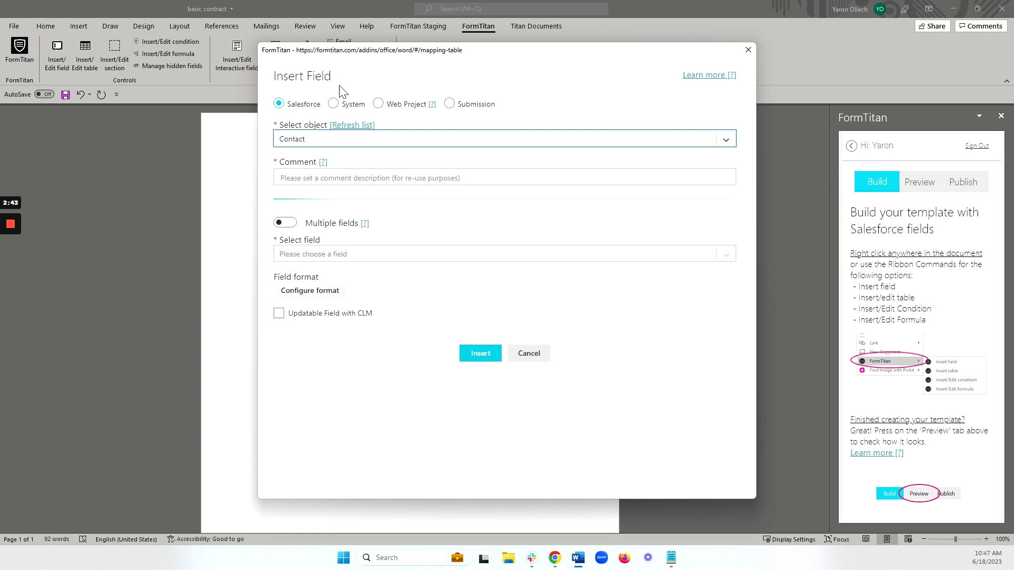
{"action": "left_click", "coordinate": [326, 146]}
{"action": "scroll", "coordinate": [343, 176], "scroll_direction": "up", "scroll_amount": 10}
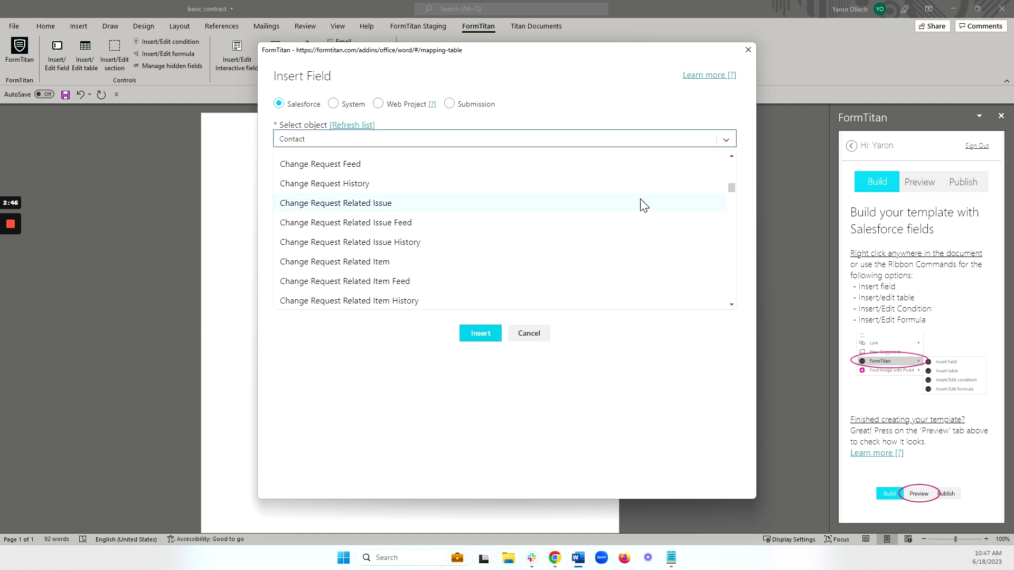
{"action": "scroll", "coordinate": [709, 199], "scroll_direction": "up", "scroll_amount": 5}
{"action": "left_click_drag", "start_coordinate": [729, 195], "coordinate": [618, 159]}
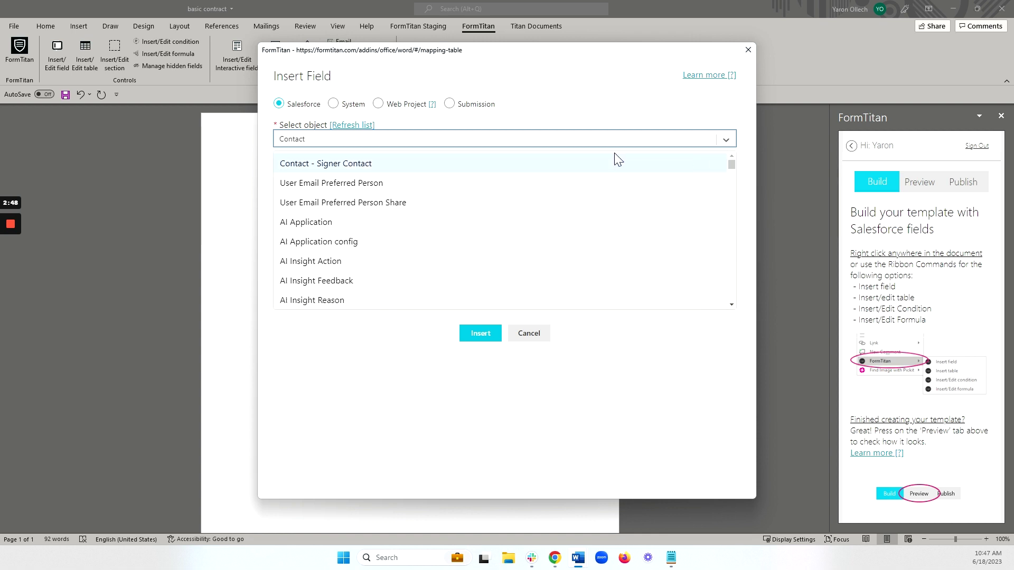
{"action": "left_click", "coordinate": [396, 165]}
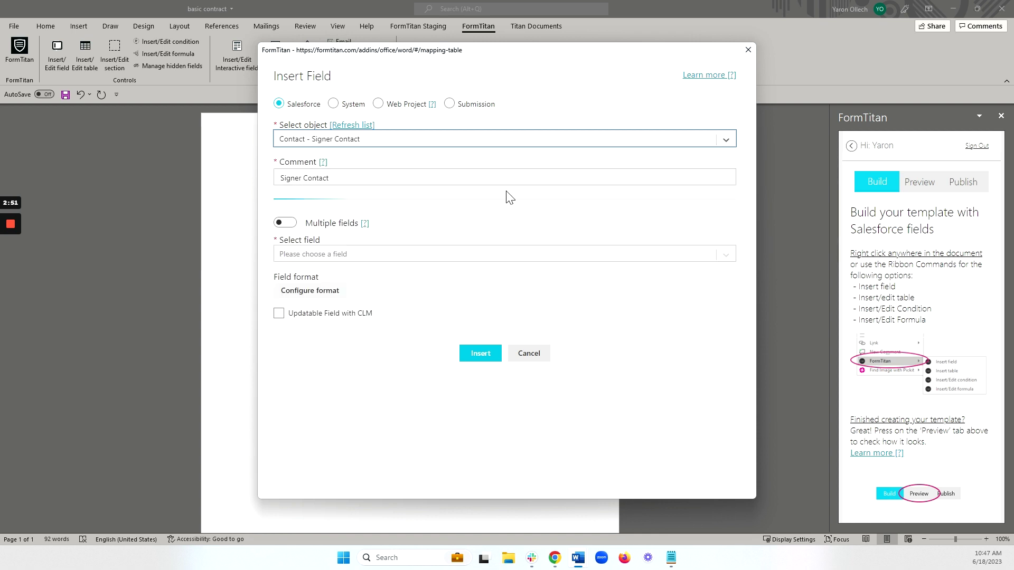
- Choose the Full Name field for the signer contact and insert it after "The CEO,"
{"action": "left_click", "coordinate": [455, 236]}
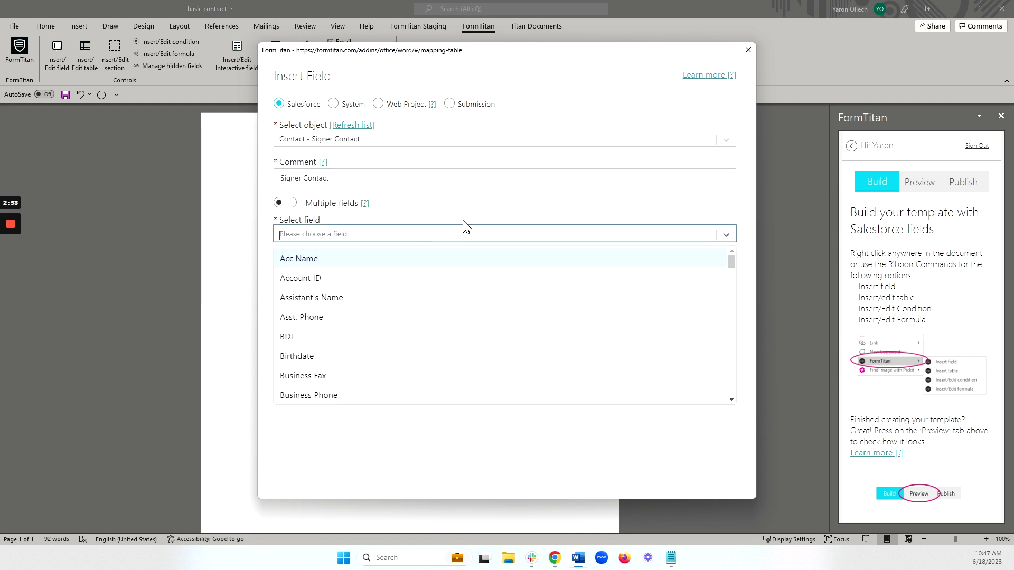
{"action": "type", "text": "full"}
{"action": "key", "text": "Return"}
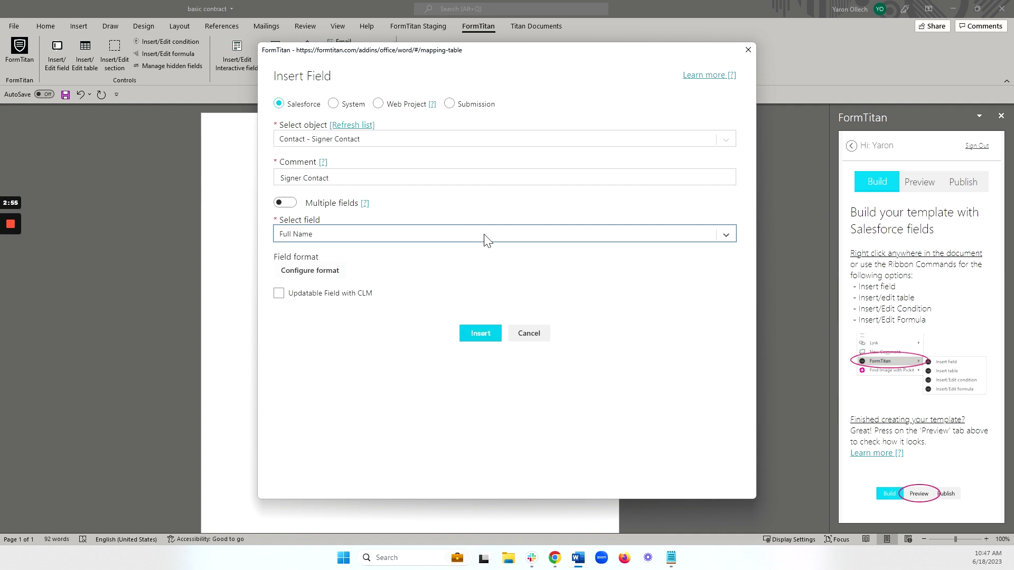
{"action": "left_click", "coordinate": [481, 334]}
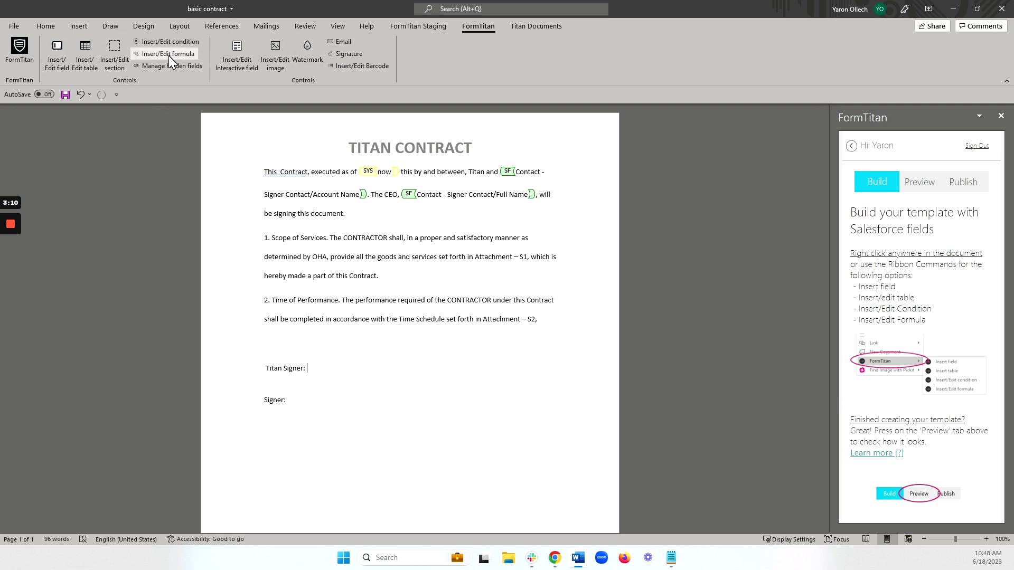
- Insert an interactive field marked as a document field after "Titan Signer:"
{"action": "left_click", "coordinate": [229, 65]}
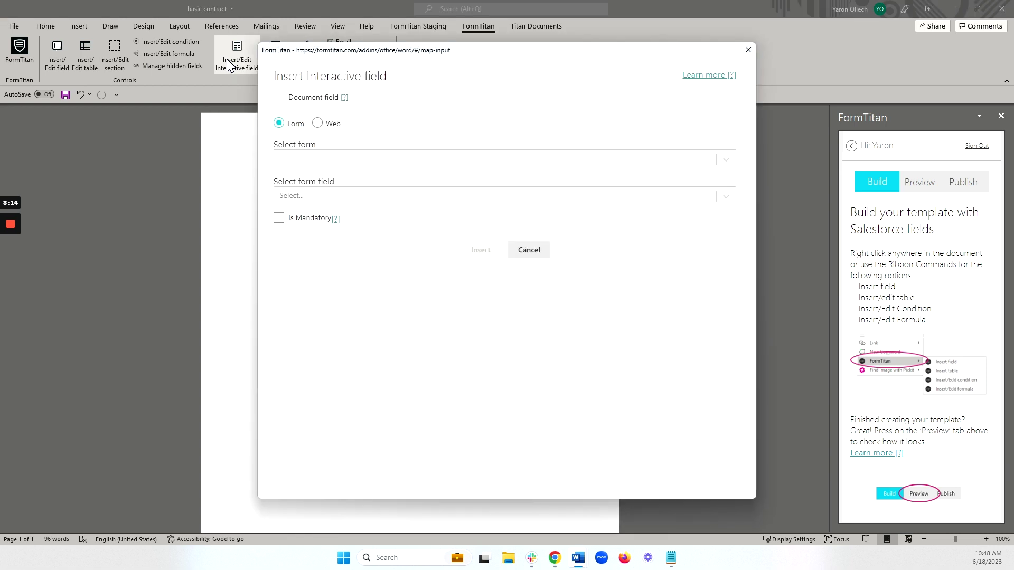
{"action": "left_click", "coordinate": [280, 102]}
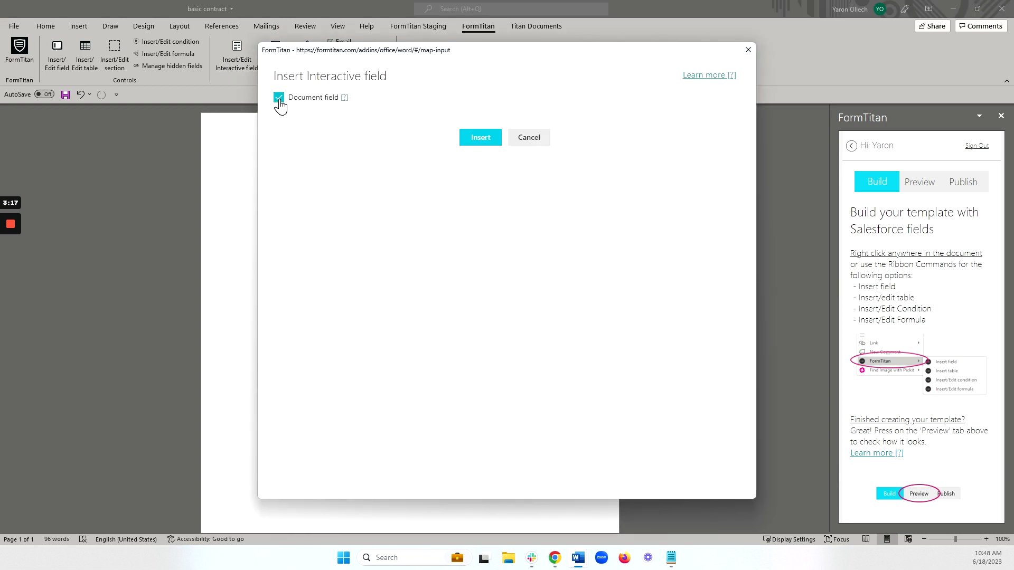
{"action": "left_click", "coordinate": [481, 137]}
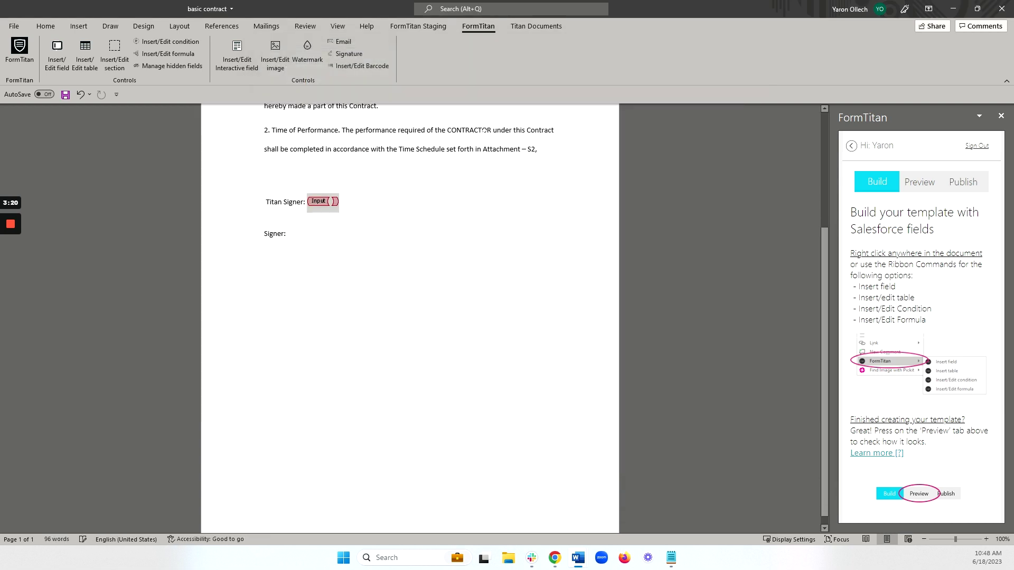
- Insert a Simple signature after the Titan Signer input field and shrink its Sign Here image
{"action": "scroll", "coordinate": [410, 317], "scroll_direction": "up", "scroll_amount": 3}
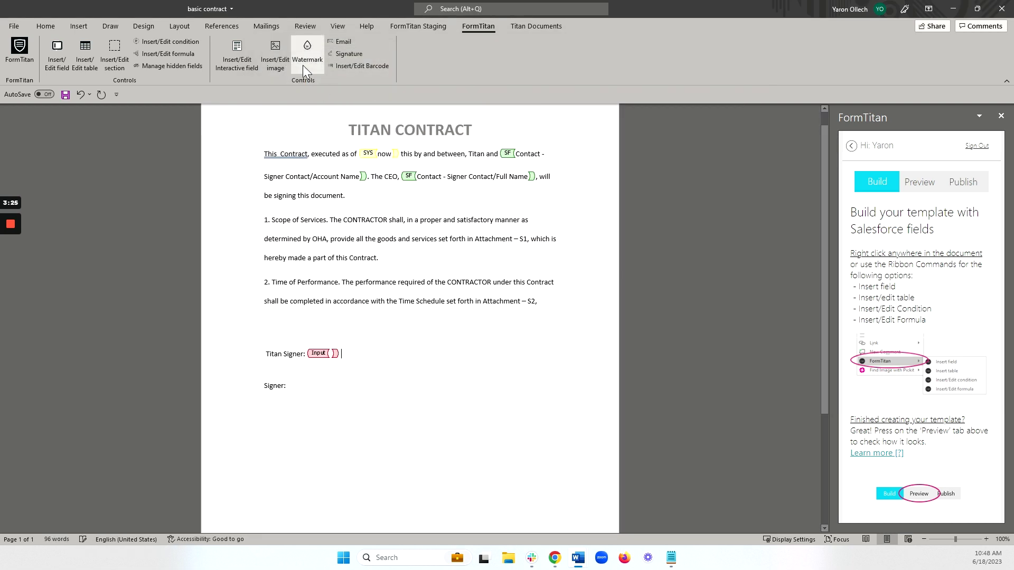
{"action": "left_click", "coordinate": [343, 54]}
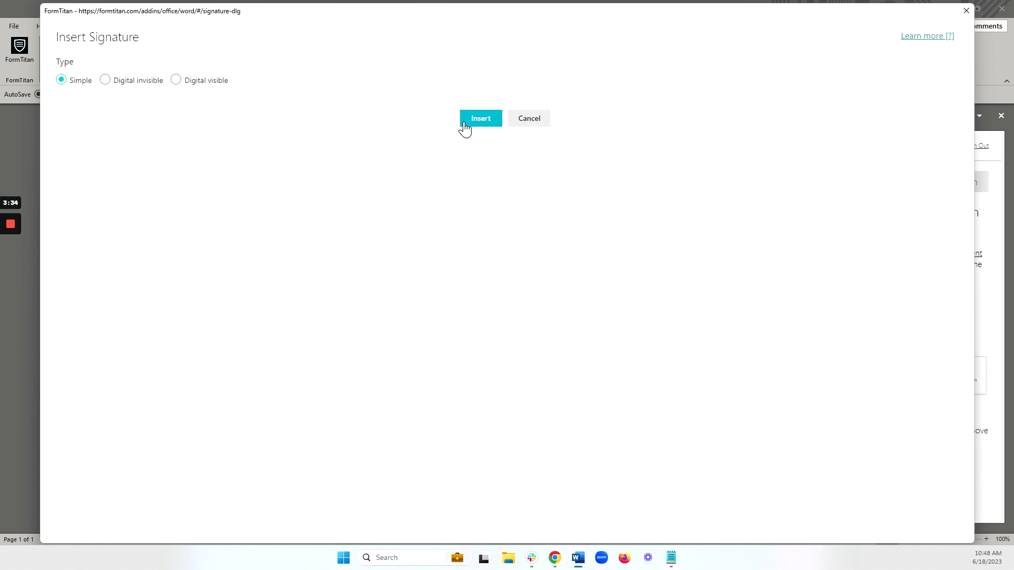
{"action": "left_click", "coordinate": [470, 123]}
{"action": "left_click_drag", "start_coordinate": [506, 315], "coordinate": [381, 264]}
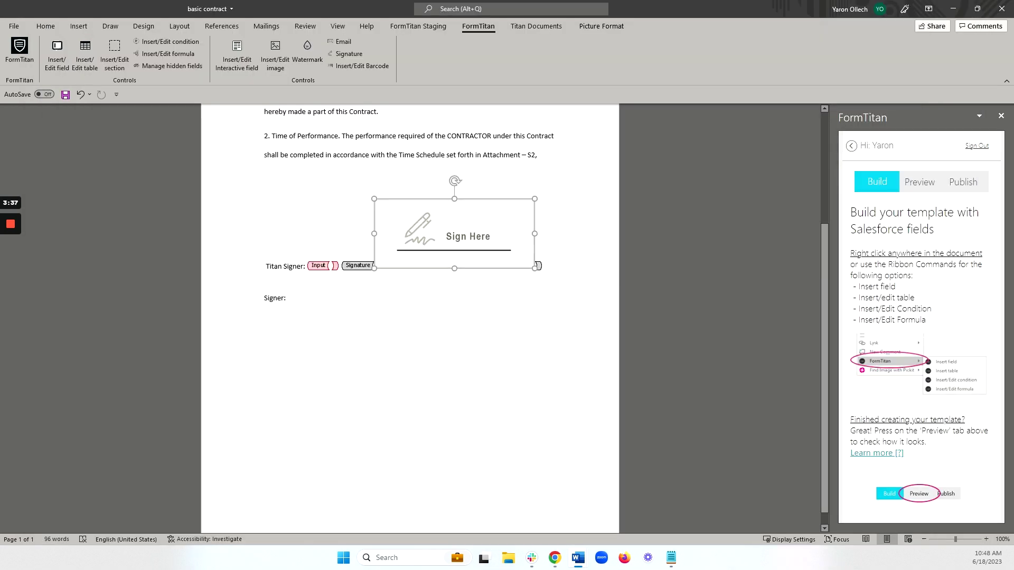
- Insert a Salesforce field before "Signer:" using Contact - Signer Contact, with Account ID as the field and Account Name as its reference field
{"action": "left_click", "coordinate": [288, 279]}
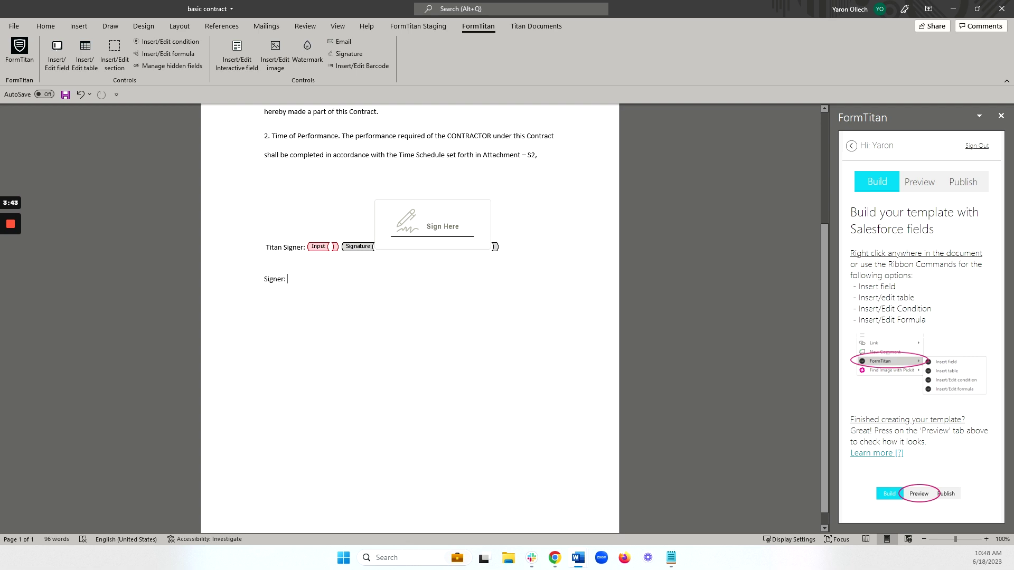
{"action": "left_click", "coordinate": [265, 279]}
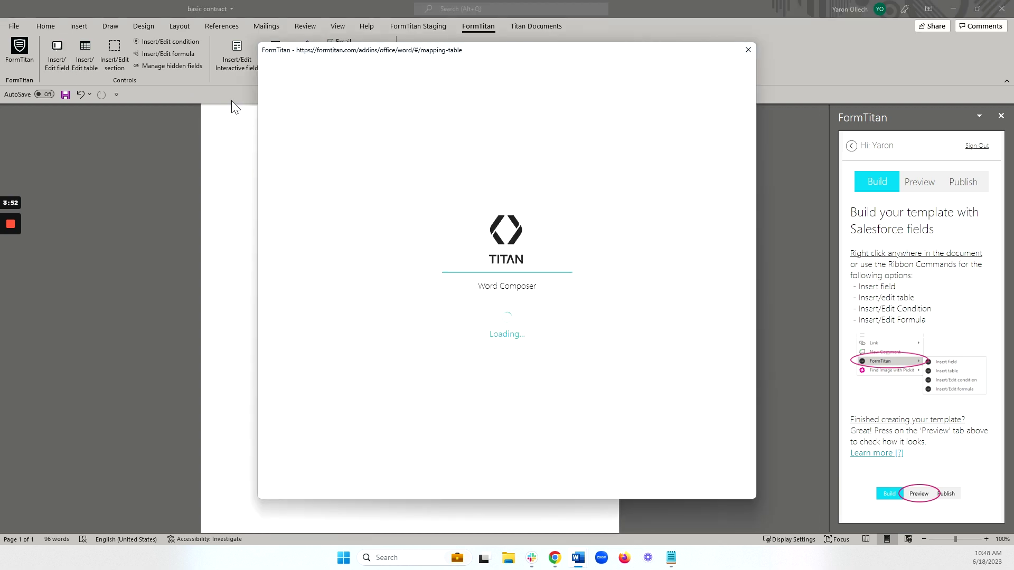
{"action": "left_click", "coordinate": [338, 139]}
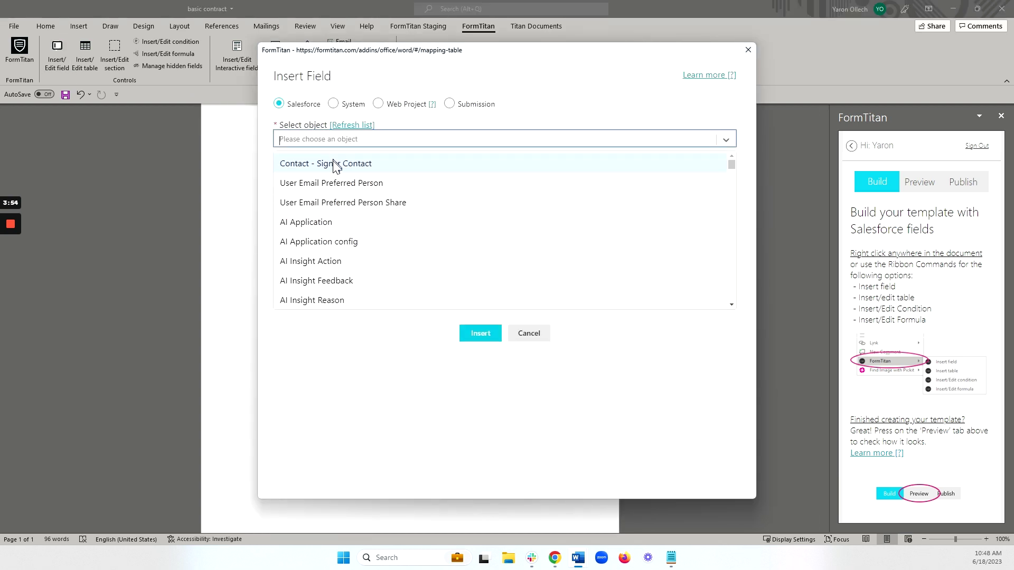
{"action": "left_click", "coordinate": [340, 163]}
{"action": "left_click", "coordinate": [318, 242]}
{"action": "left_click", "coordinate": [324, 278]}
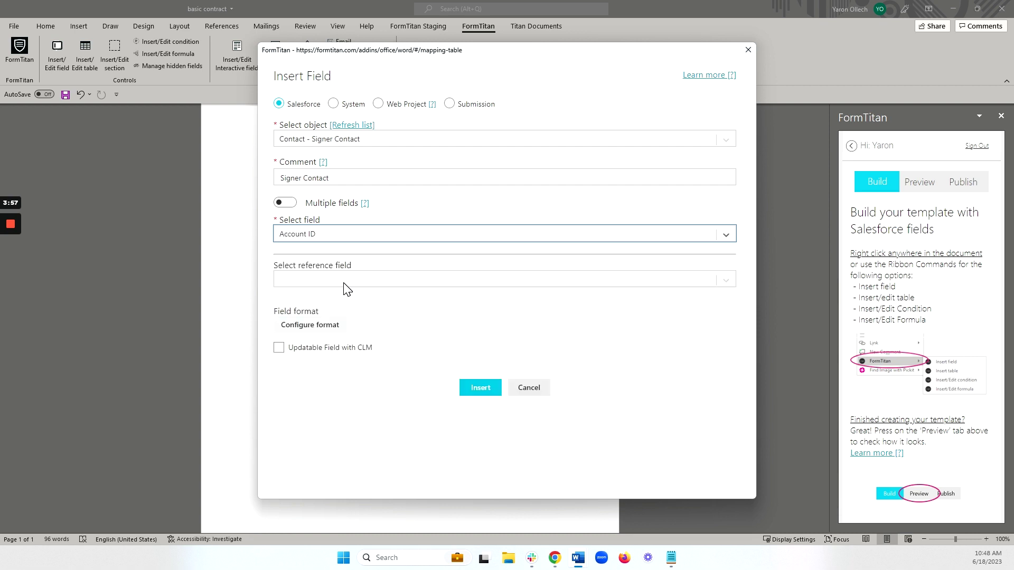
{"action": "left_click", "coordinate": [351, 282]}
{"action": "left_click", "coordinate": [346, 385]}
{"action": "left_click", "coordinate": [466, 391]}
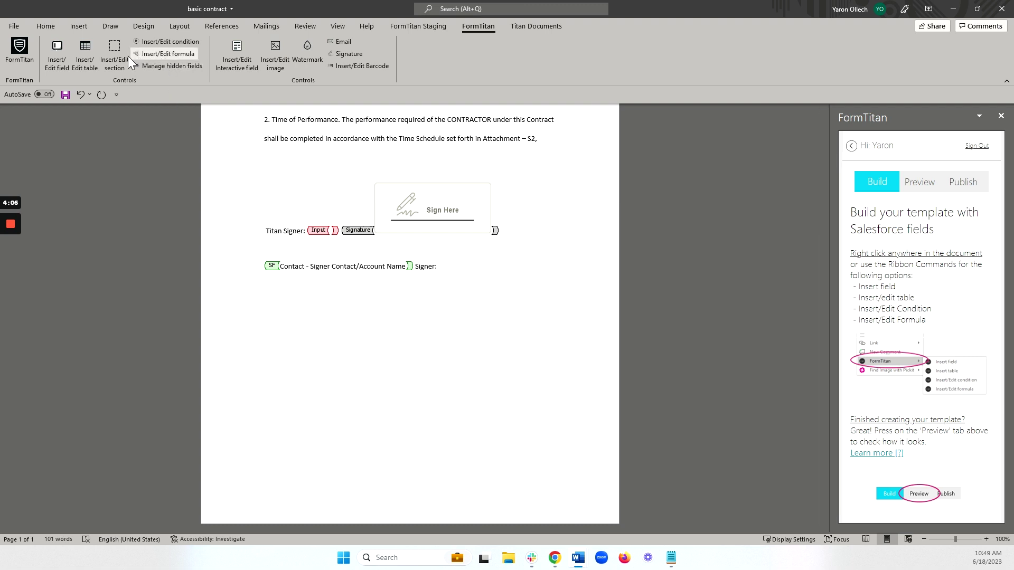
- Insert an interactive input field and a signature after the second "Signer:" label
{"action": "left_click", "coordinate": [237, 56]}
{"action": "left_click", "coordinate": [474, 140]}
{"action": "left_click", "coordinate": [346, 53]}
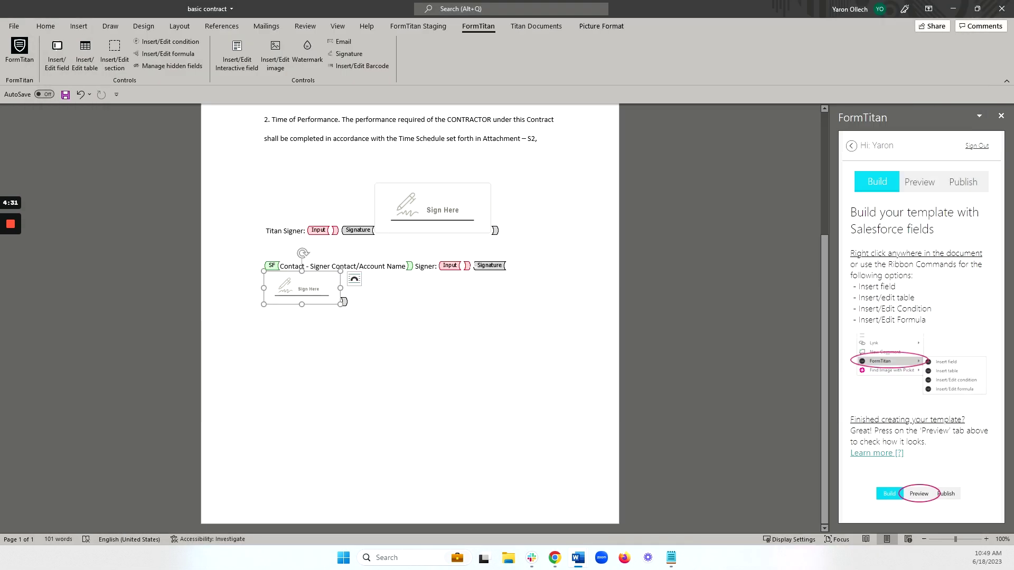
- Shorten the Salesforce field text before "Signer:" to "Account Name" by deleting the object prefix and slash
{"action": "left_click_drag", "start_coordinate": [358, 266], "coordinate": [280, 267]}
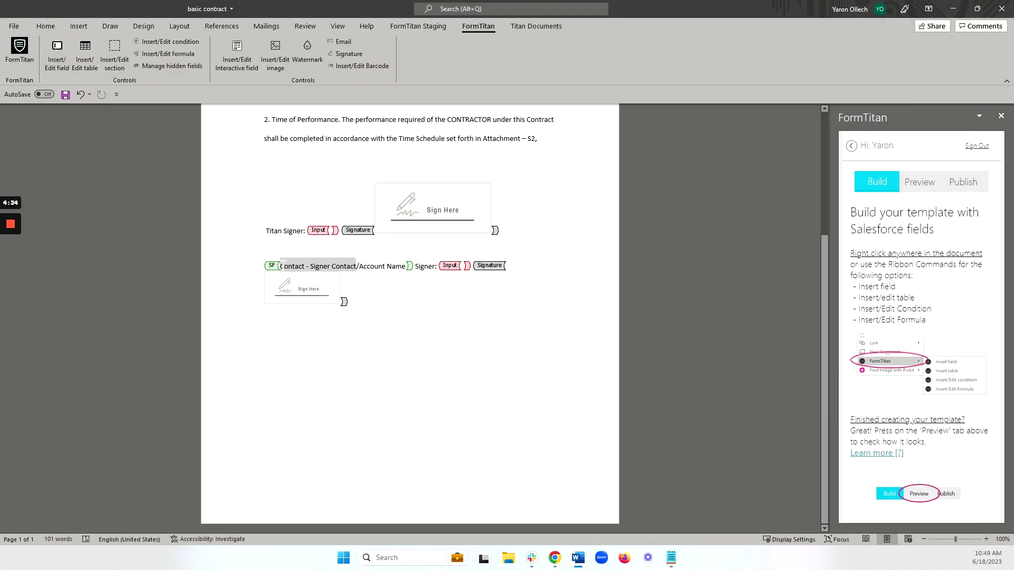
{"action": "key", "text": "Delete"}
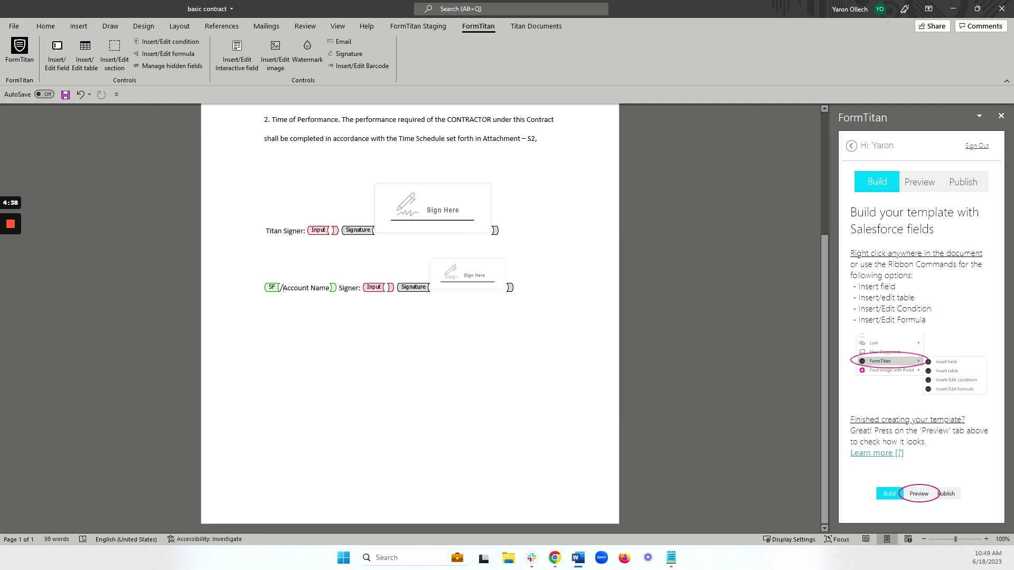
{"action": "key", "text": "Delete"}
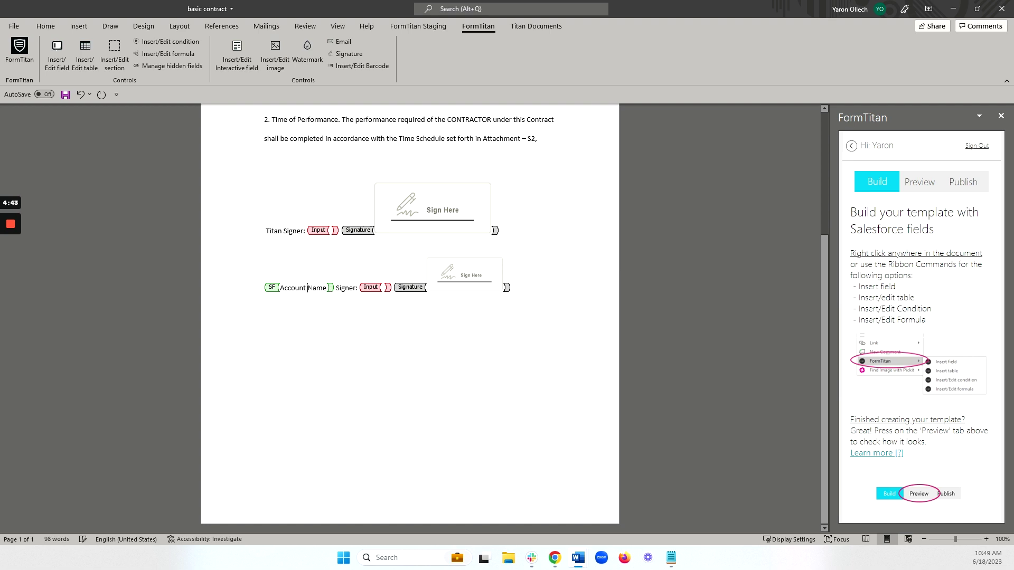
{"action": "triple_click", "coordinate": [318, 288]}
{"action": "left_click", "coordinate": [318, 288]}
- Enlarge the Sign Here image in the second signer's signature field
{"action": "left_click", "coordinate": [475, 278]}
{"action": "left_click_drag", "start_coordinate": [502, 290], "coordinate": [527, 301]}
{"action": "left_click", "coordinate": [541, 264]}
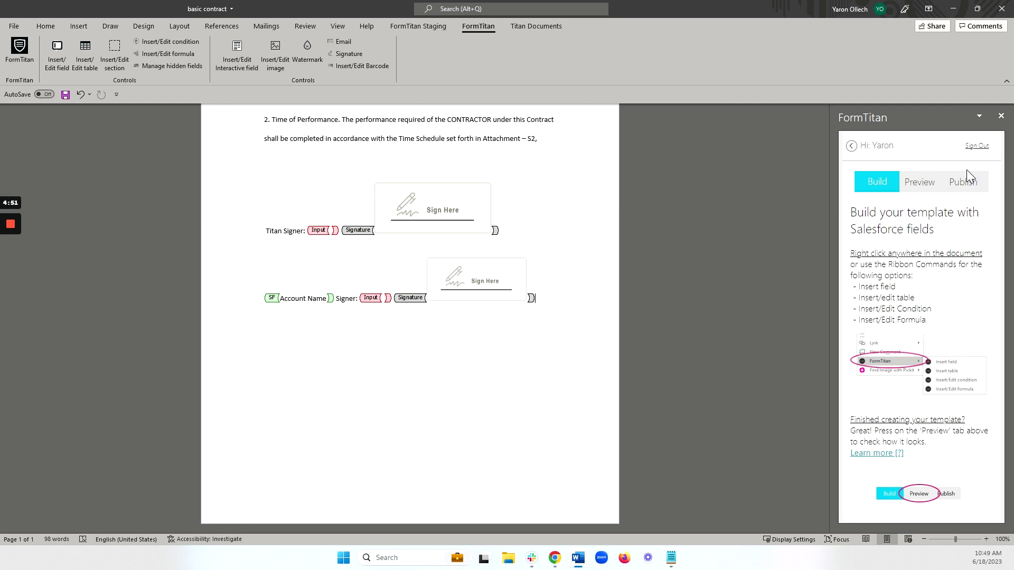
- Set the template's publishing target to a new Sign project
{"action": "left_click", "coordinate": [959, 189]}
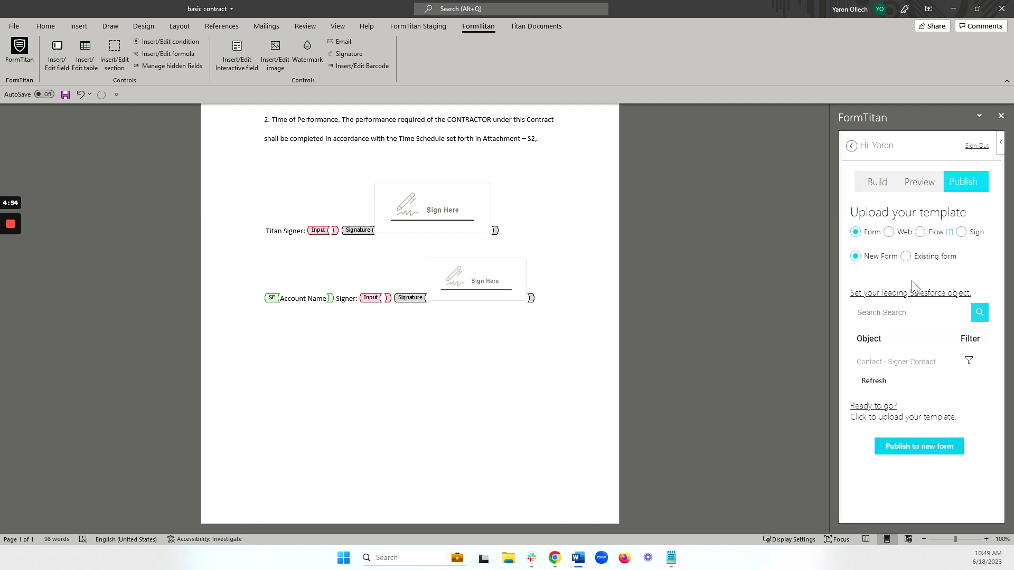
{"action": "left_click", "coordinate": [921, 195]}
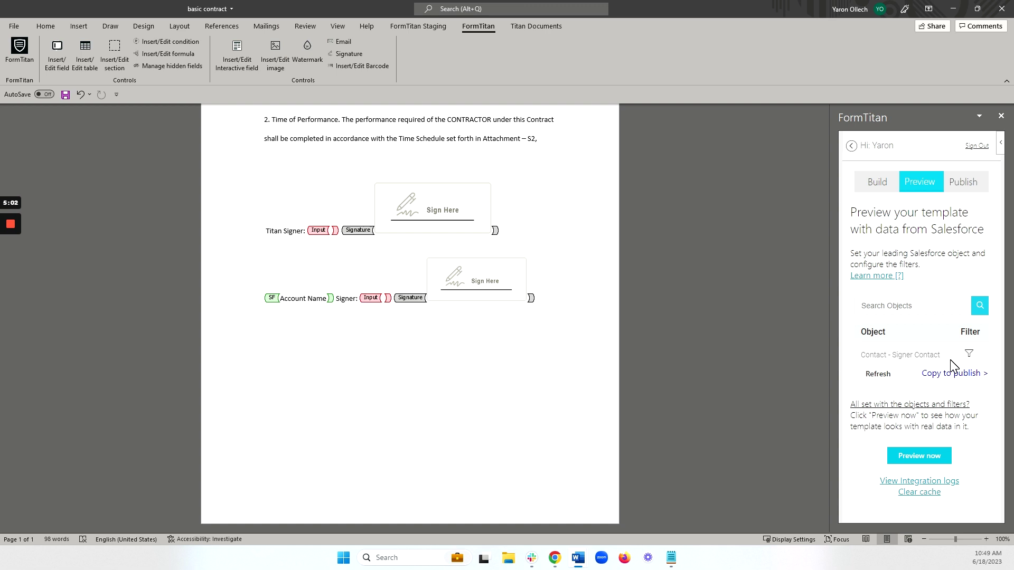
{"action": "left_click", "coordinate": [955, 194]}
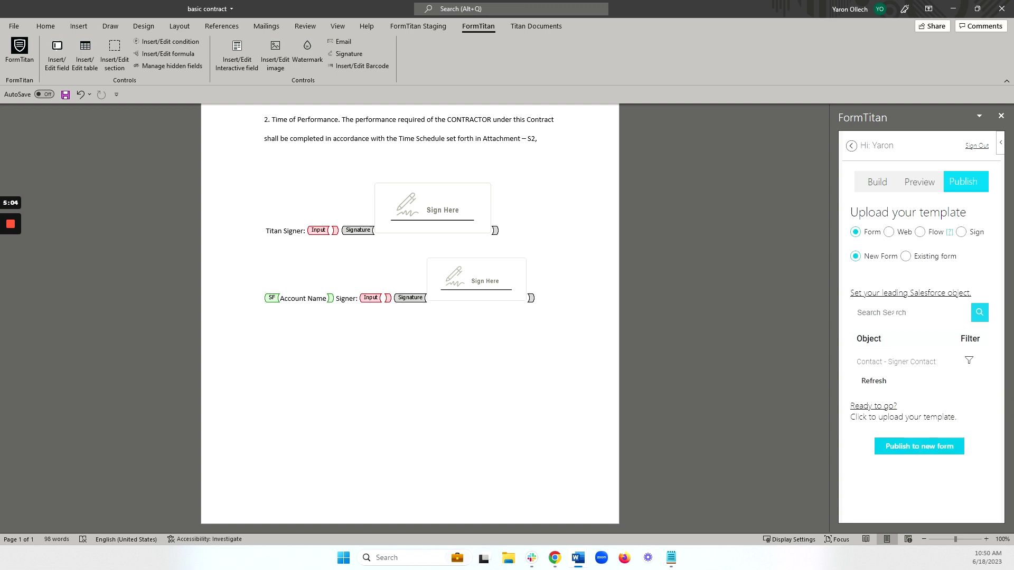
{"action": "left_click", "coordinate": [962, 233]}
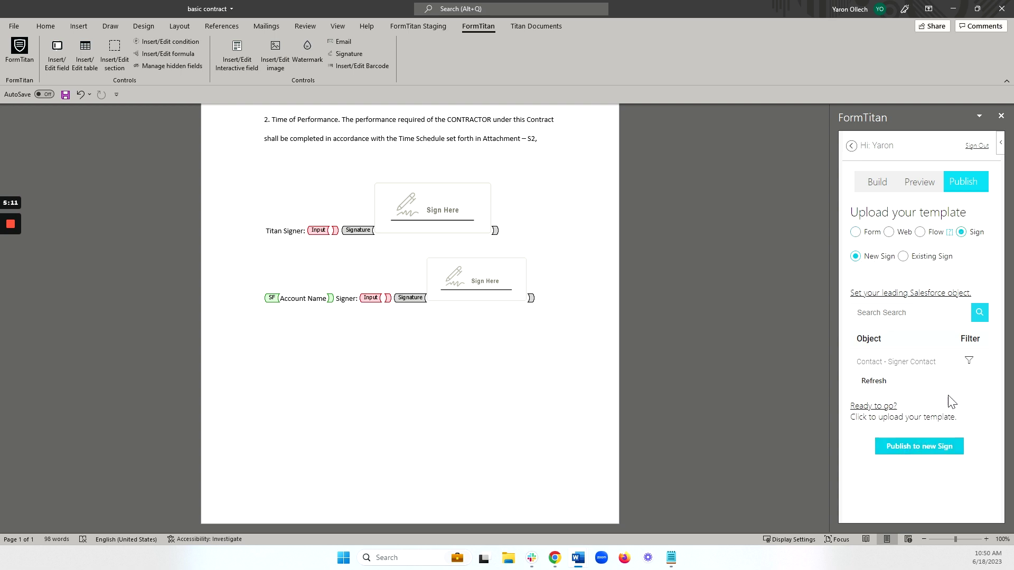
- Configure the Contact - Signer Contact filter as Contact ID Equals RecordID, taking the first match, and save its conditions
{"action": "left_click", "coordinate": [970, 363]}
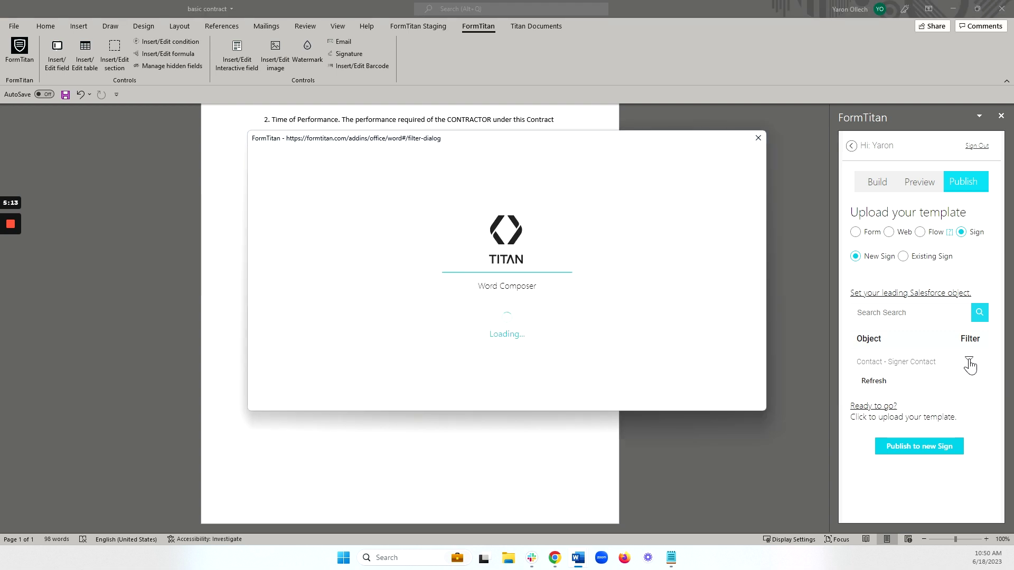
{"action": "left_click", "coordinate": [316, 317]}
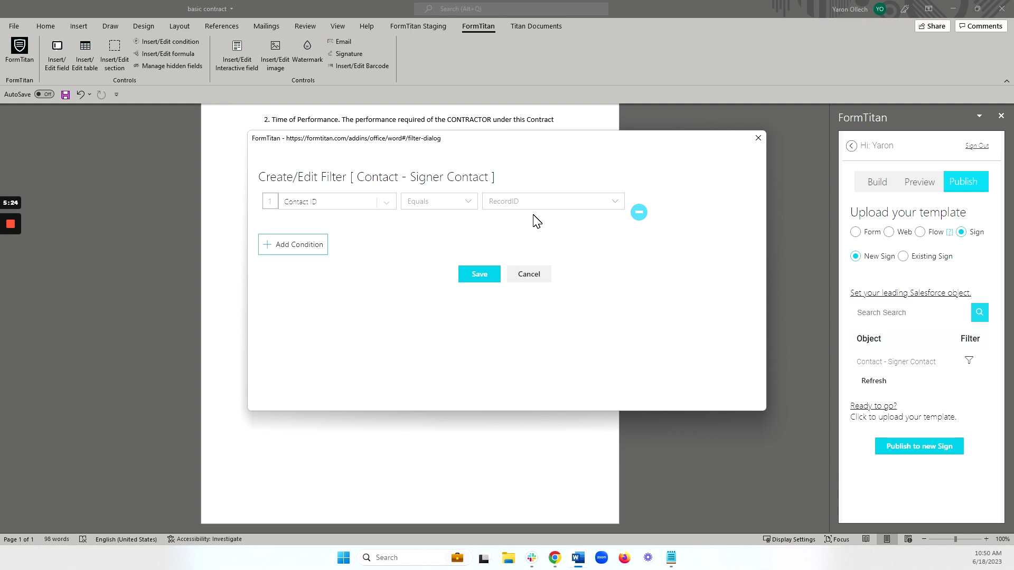
{"action": "left_click", "coordinate": [483, 273]}
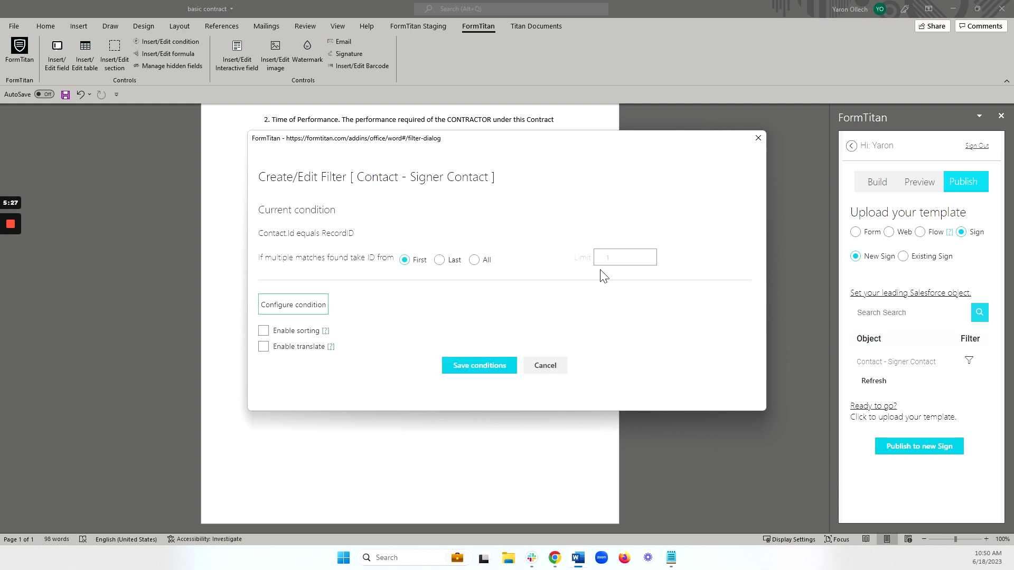
{"action": "left_click", "coordinate": [489, 370]}
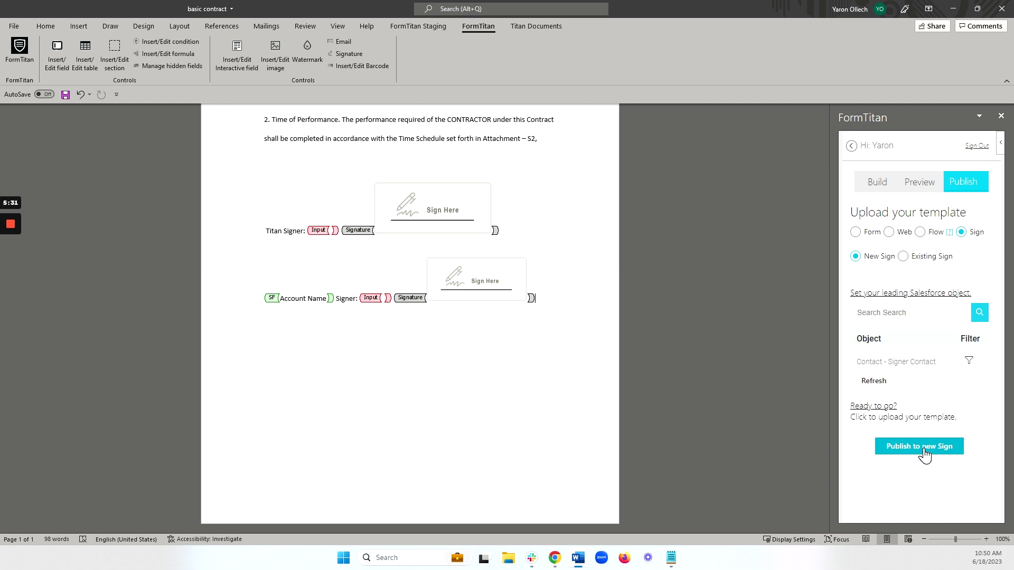
- Publish the template as a new Sign project named "Dynamic Sign Project"
{"action": "left_click", "coordinate": [924, 452]}
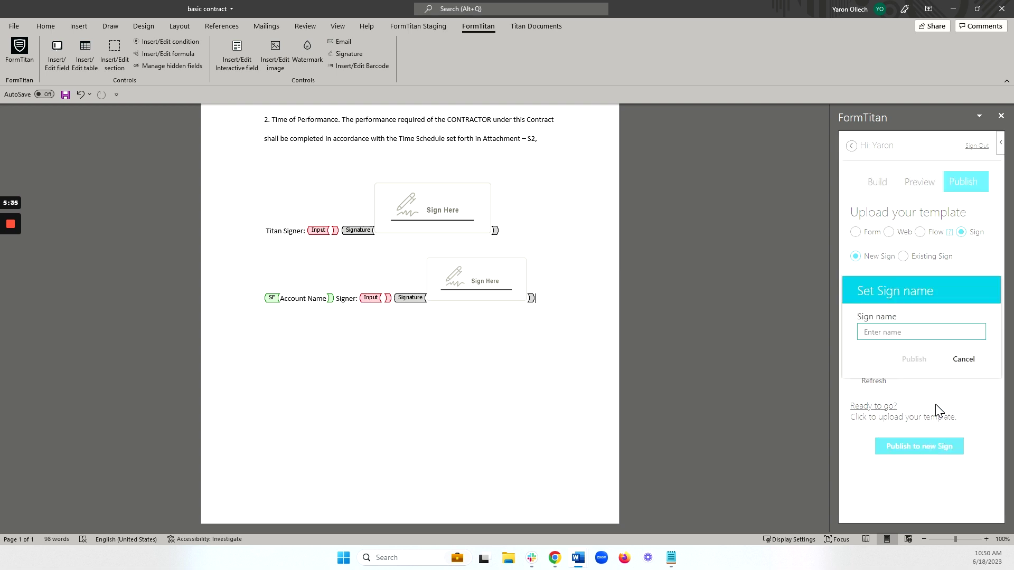
{"action": "type", "text": "Dynamic "}
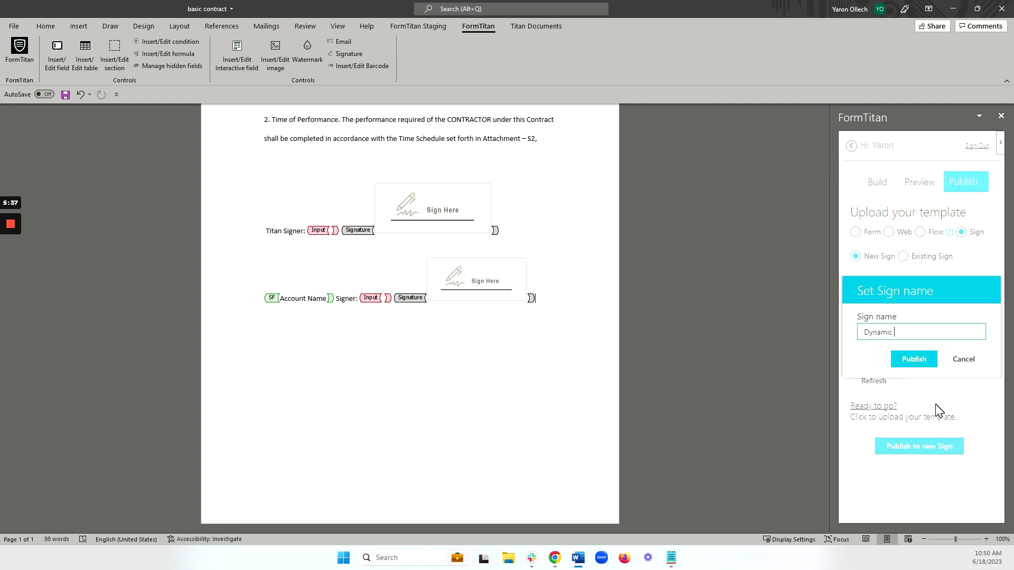
{"action": "type", "text": "Sign Project"}
{"action": "left_click", "coordinate": [920, 363]}
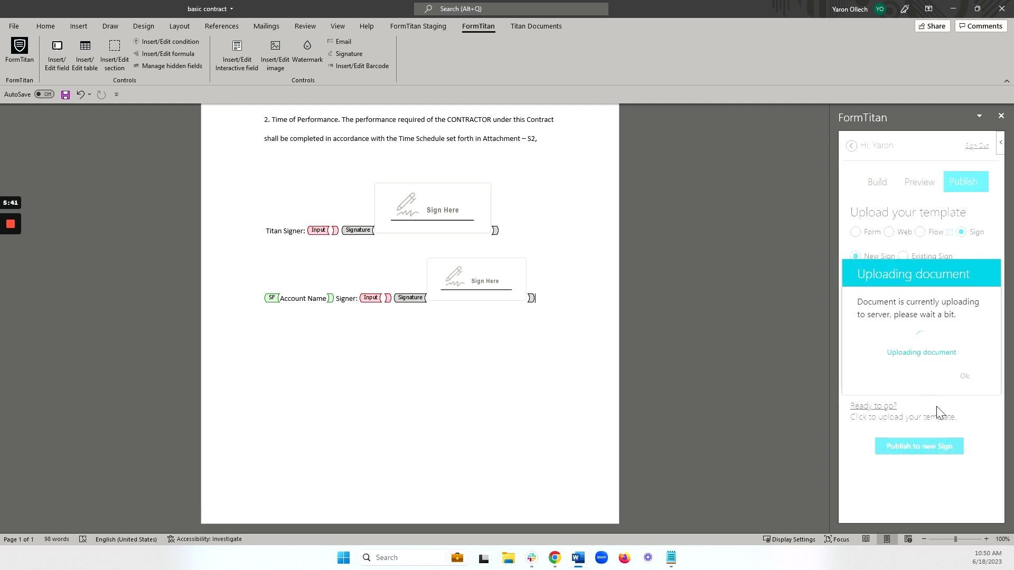
{"action": "left_click", "coordinate": [963, 384]}
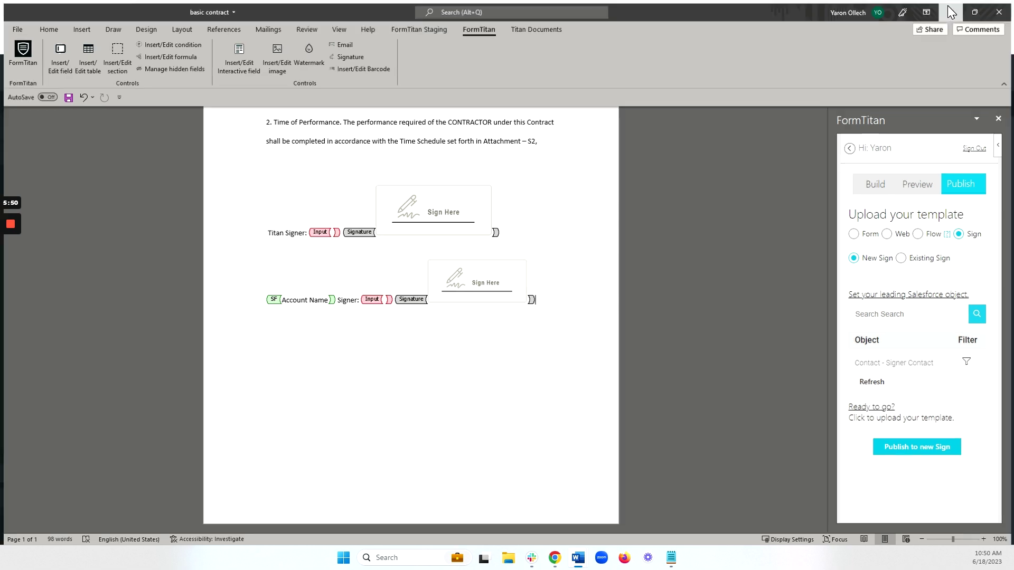
- Switch to the Titan site in Chrome, leave the open sign document and open Dynamic Sign Project.docx from the dashboard
{"action": "left_click", "coordinate": [949, 7]}
{"action": "left_click", "coordinate": [37, 70]}
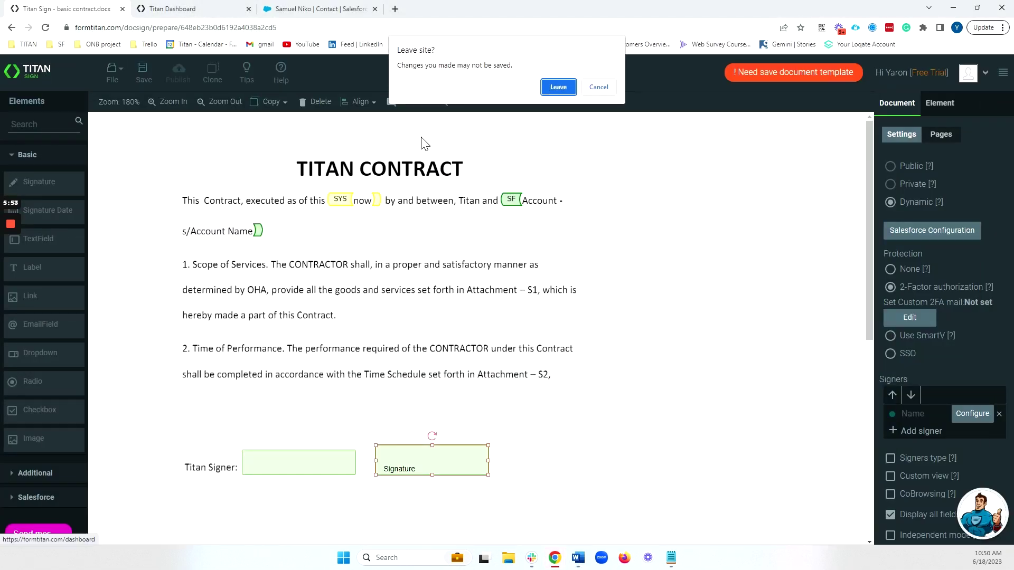
{"action": "left_click", "coordinate": [558, 86]}
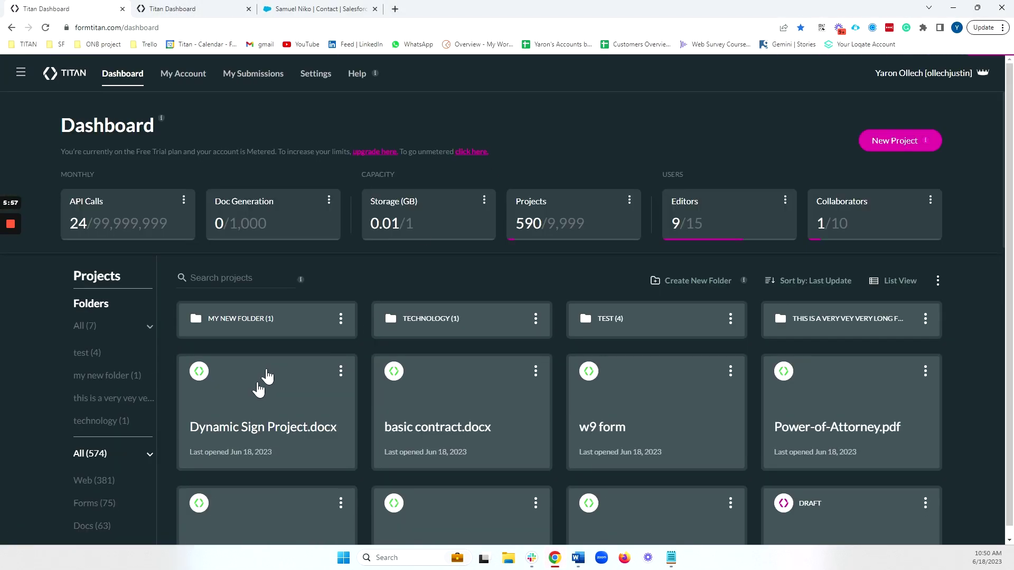
{"action": "left_click", "coordinate": [291, 443]}
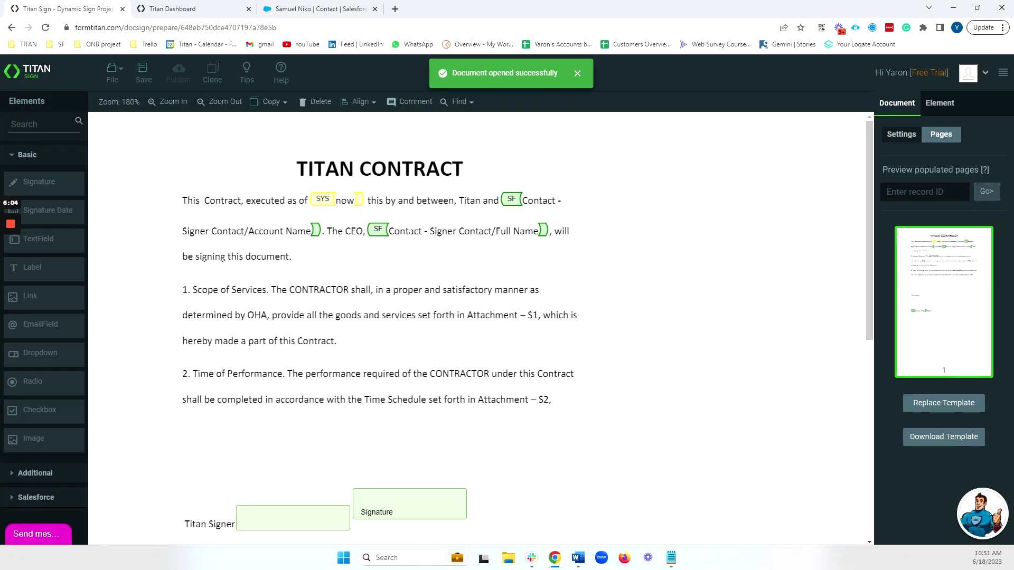
- Shift both signature fields slightly to the right and down to line them up beside their signers' input fields
{"action": "scroll", "coordinate": [507, 262], "scroll_direction": "down", "scroll_amount": 4}
{"action": "left_click_drag", "start_coordinate": [423, 294], "coordinate": [434, 302]}
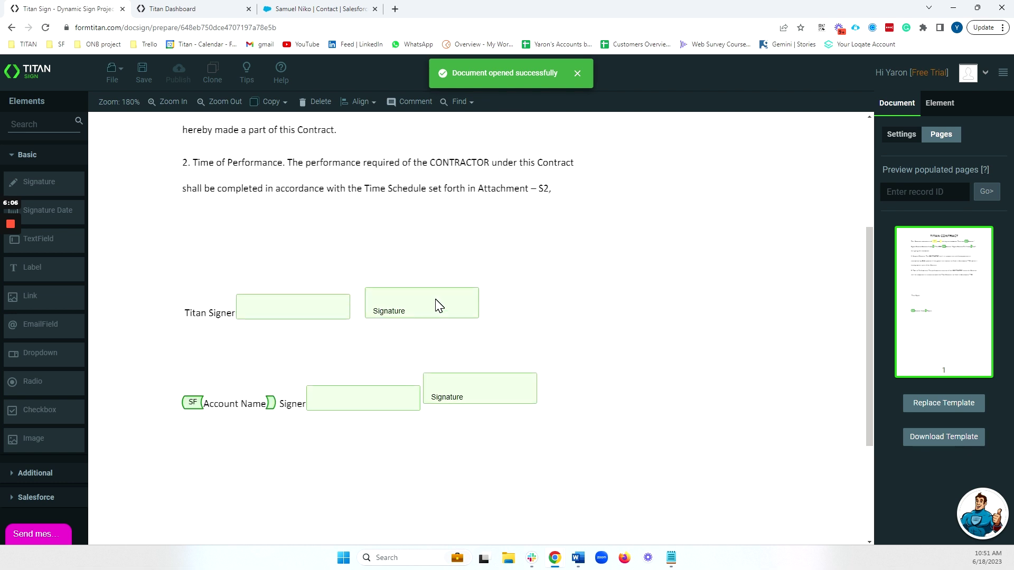
{"action": "left_click_drag", "start_coordinate": [471, 381], "coordinate": [481, 387]}
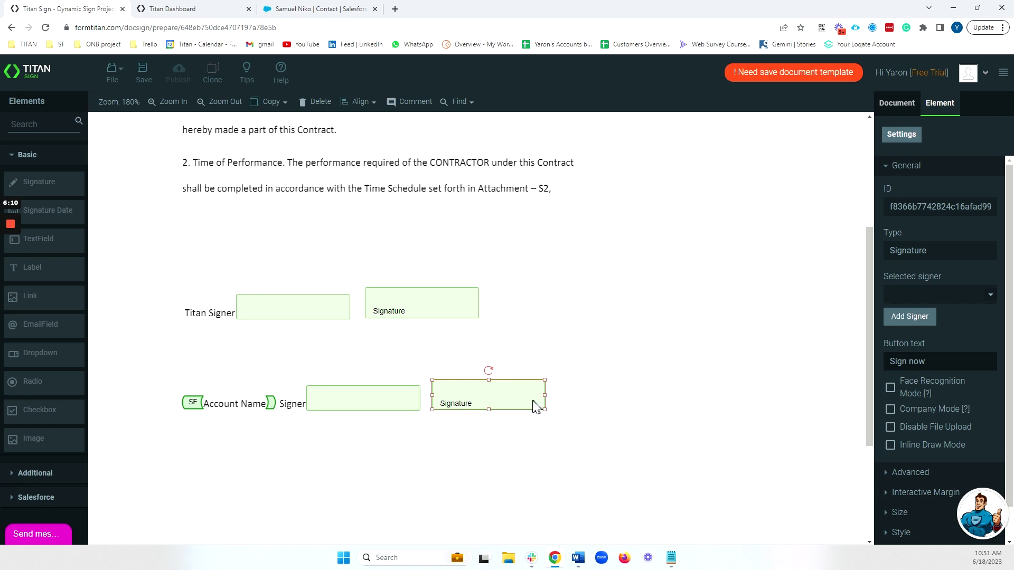
{"action": "scroll", "coordinate": [500, 403], "scroll_direction": "up", "scroll_amount": 4}
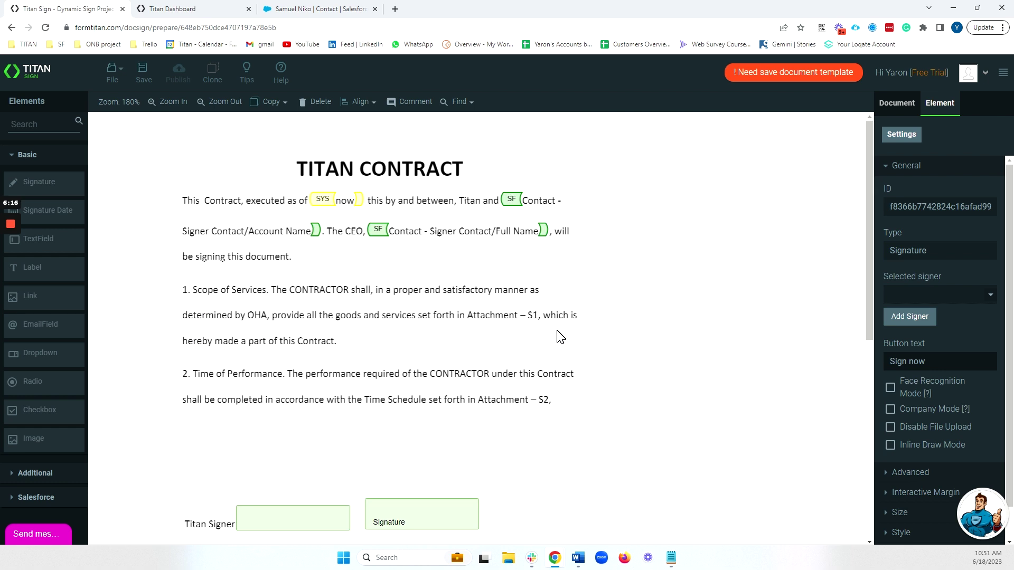
- Return to the basic contract document in Word and highlight "CONTRACTOR" in clause 1 in yellow
{"action": "left_click", "coordinate": [578, 558]}
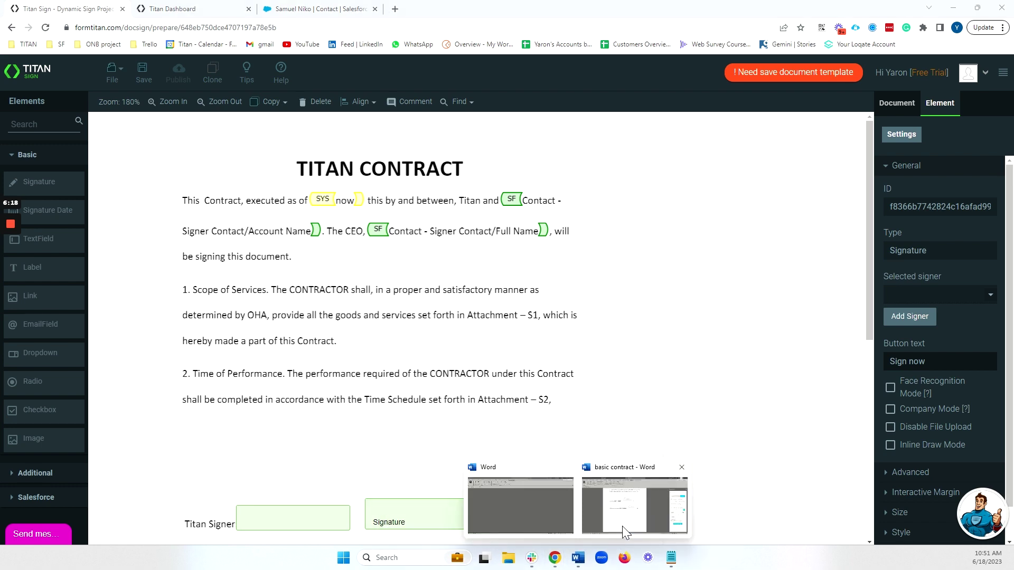
{"action": "left_click", "coordinate": [622, 526]}
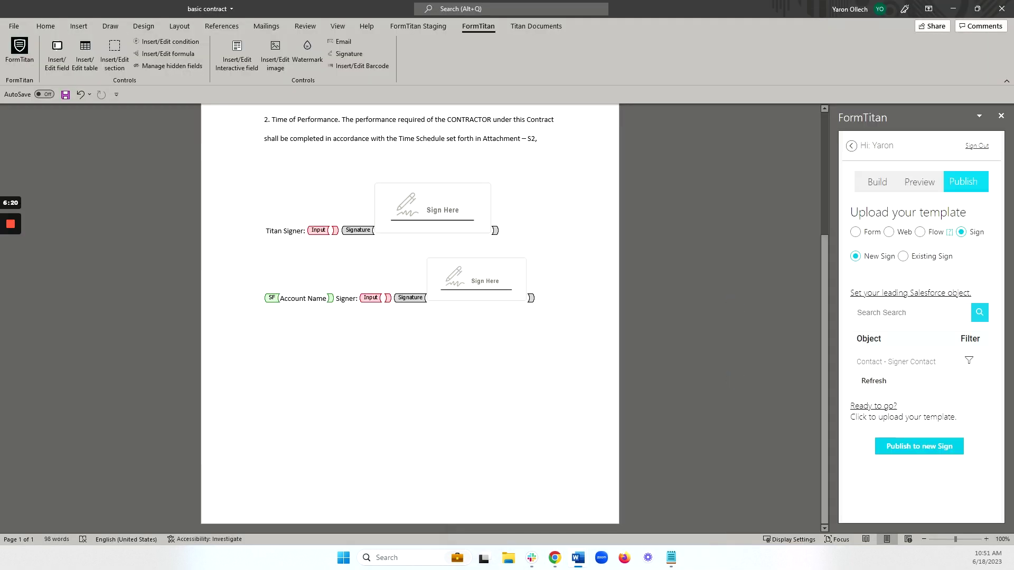
{"action": "scroll", "coordinate": [276, 254], "scroll_direction": "up", "scroll_amount": 5}
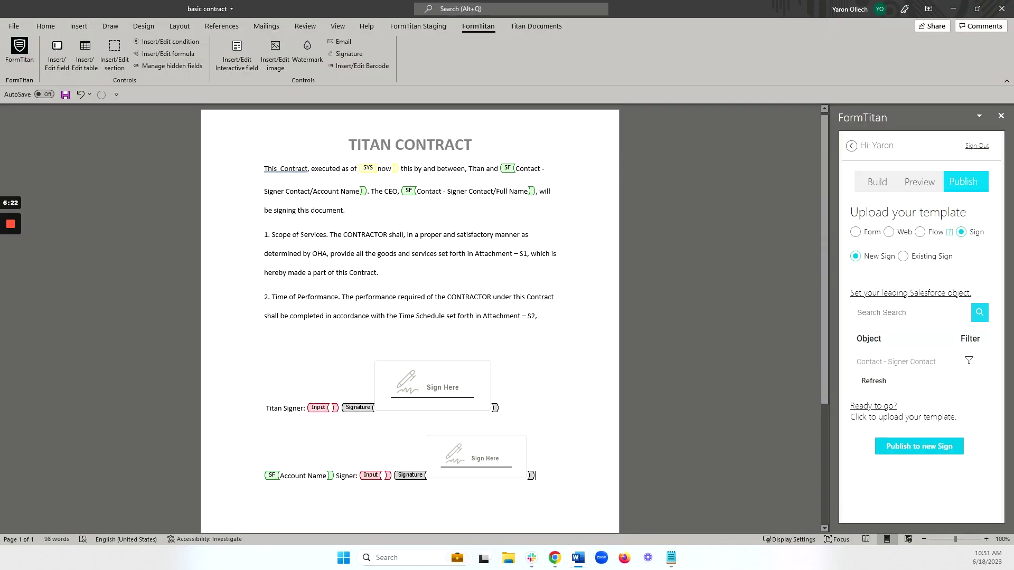
{"action": "double_click", "coordinate": [367, 235]}
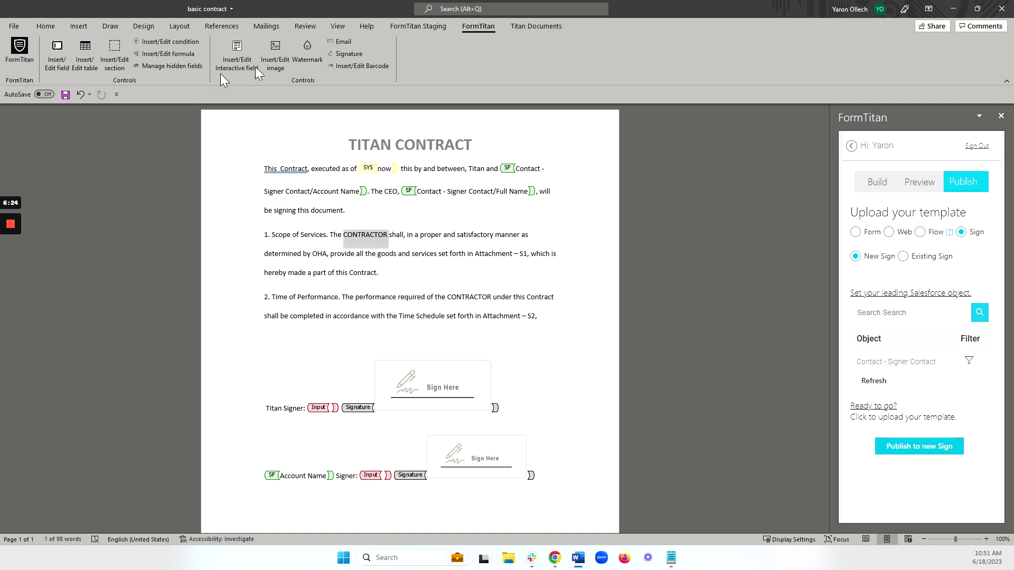
{"action": "left_click", "coordinate": [45, 26]}
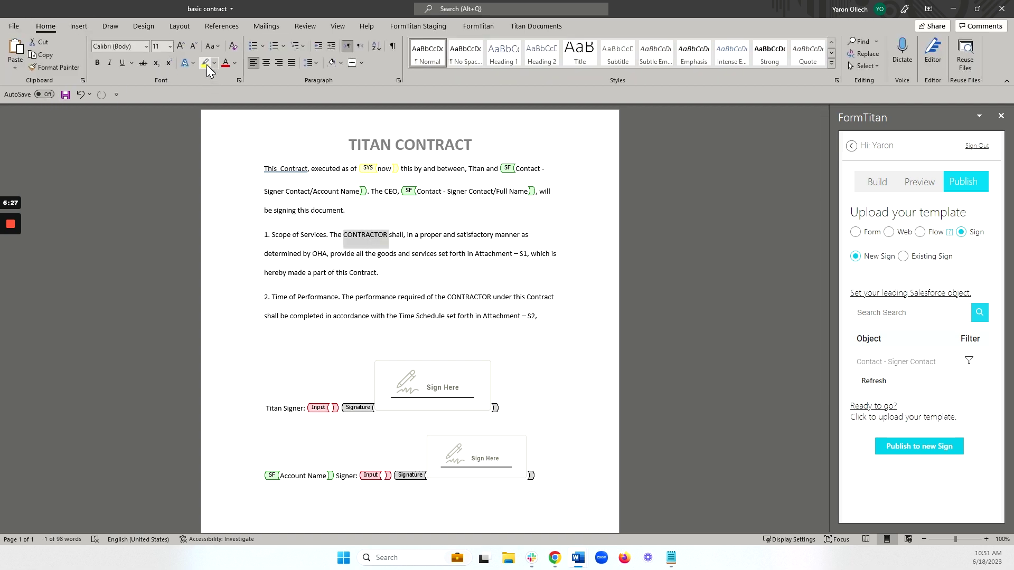
{"action": "left_click", "coordinate": [205, 62]}
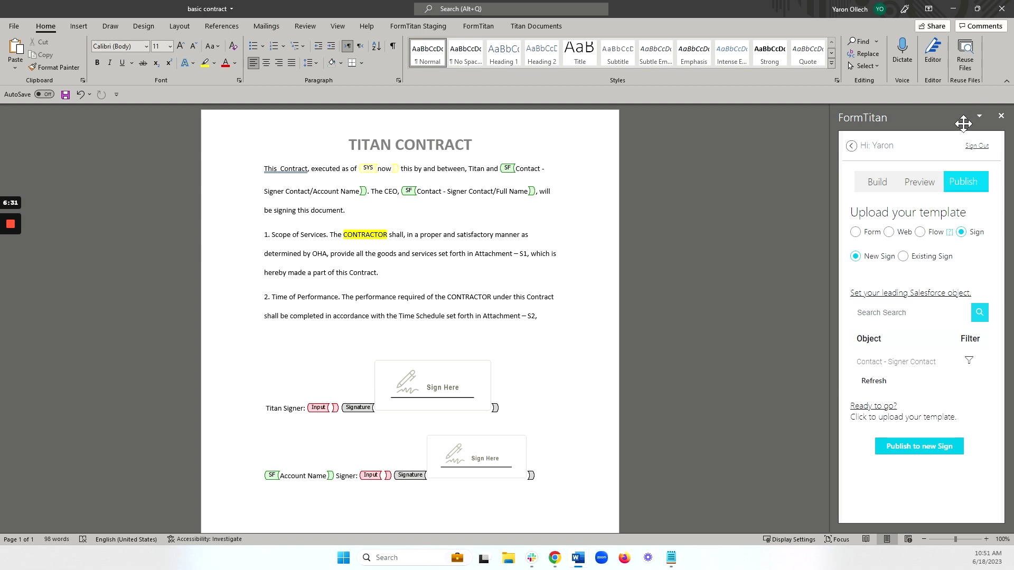
- Choose an existing Sign project as the publish target and save the Contact - Signer Contact filter where Contact.Id equals RecordID
{"action": "left_click", "coordinate": [916, 262]}
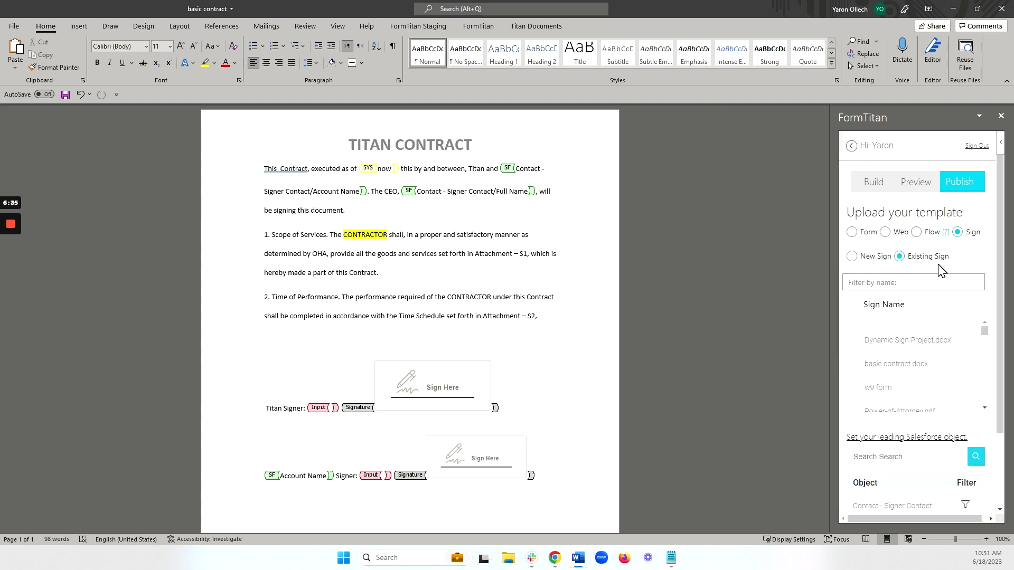
{"action": "left_click", "coordinate": [984, 408]}
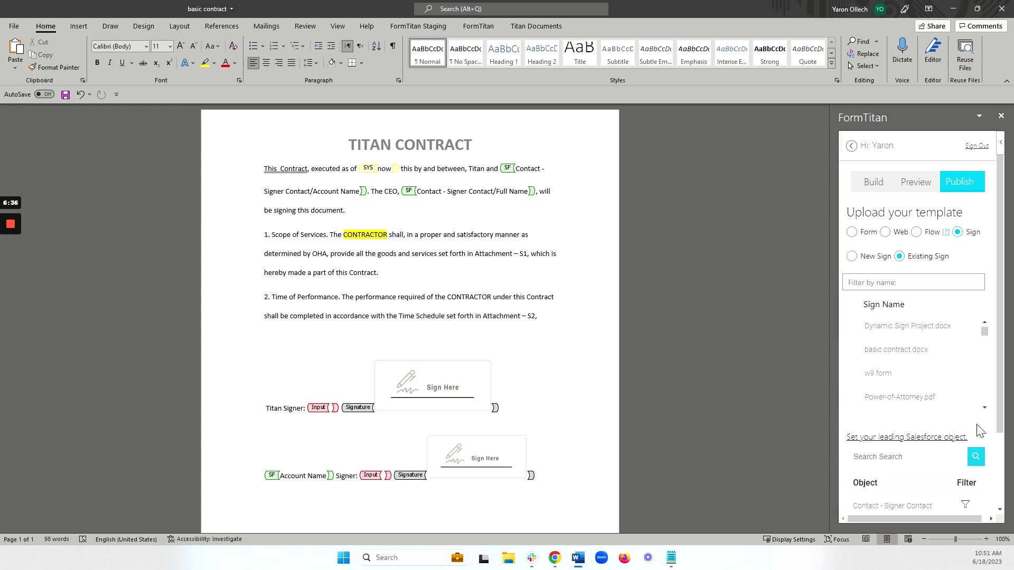
{"action": "left_click", "coordinate": [965, 505]}
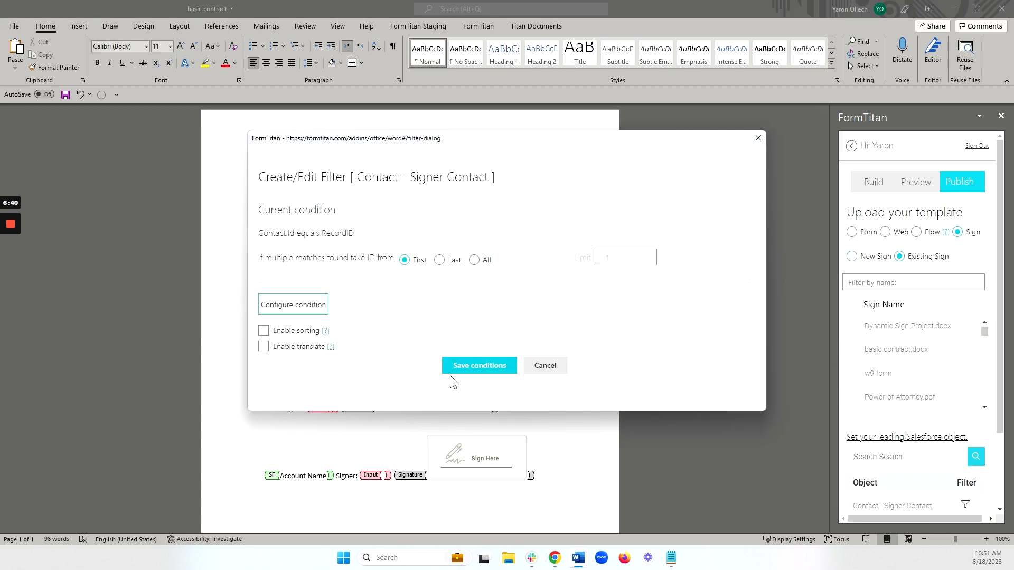
{"action": "left_click", "coordinate": [495, 372]}
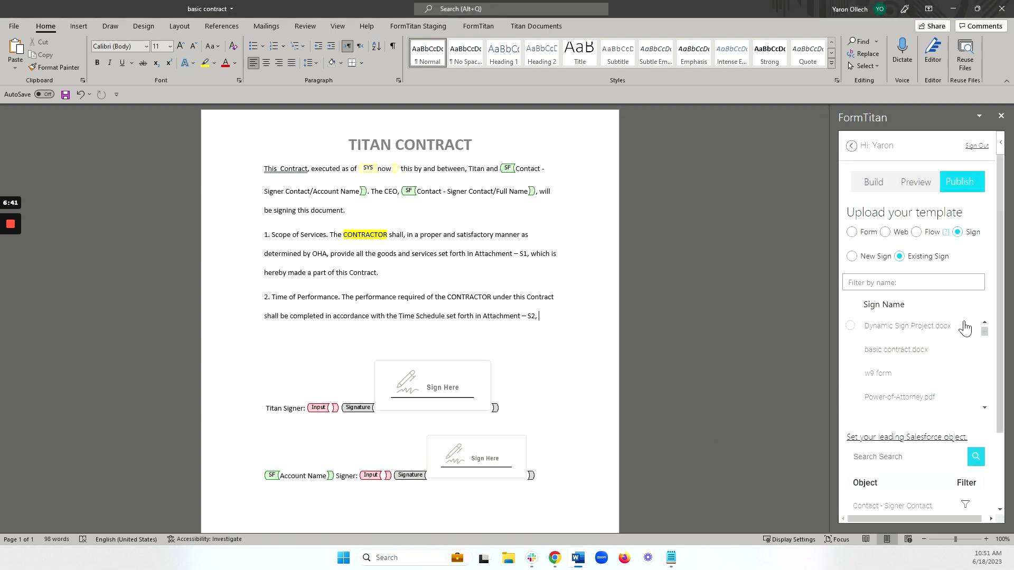
- Select Dynamic Sign Project.docx as the existing Sign project and publish the updated template to it
{"action": "left_click", "coordinate": [900, 330]}
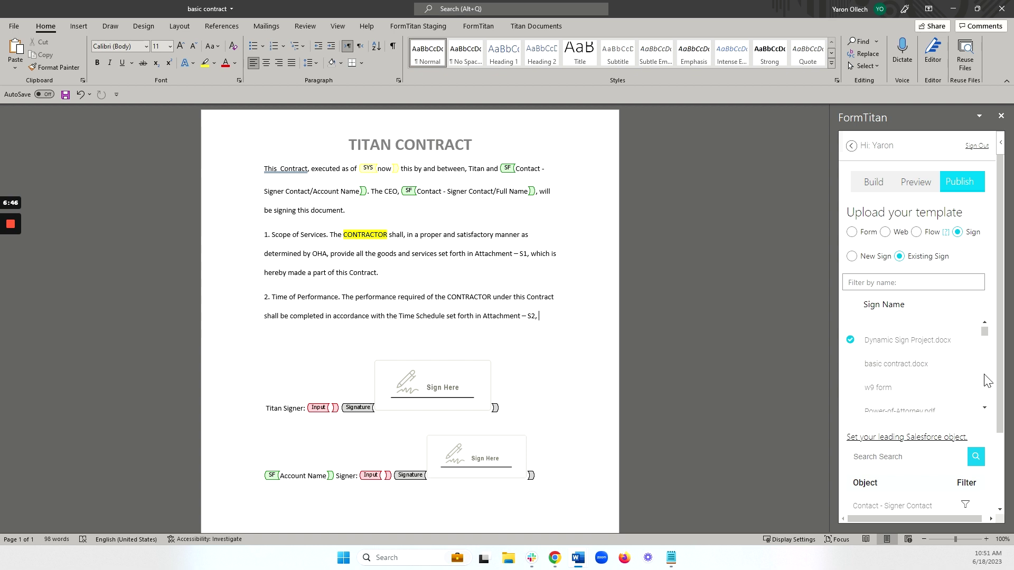
{"action": "scroll", "coordinate": [988, 457], "scroll_direction": "down", "scroll_amount": 3}
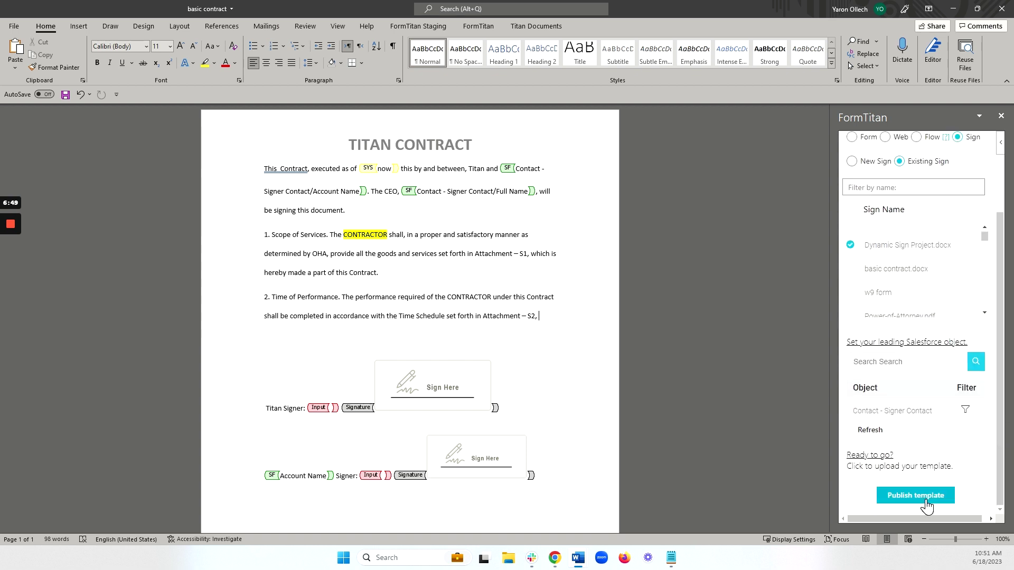
{"action": "left_click", "coordinate": [927, 505]}
{"action": "left_click", "coordinate": [966, 378]}
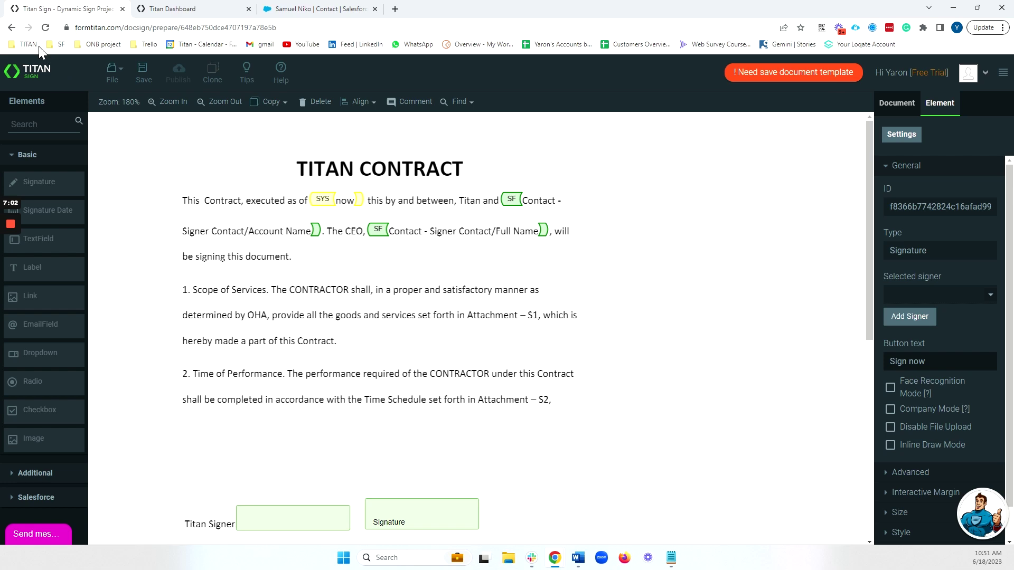
- Switch to the Titan Sign document in Chrome and reload it, discarding the unsaved changes
{"action": "left_click", "coordinate": [46, 27]}
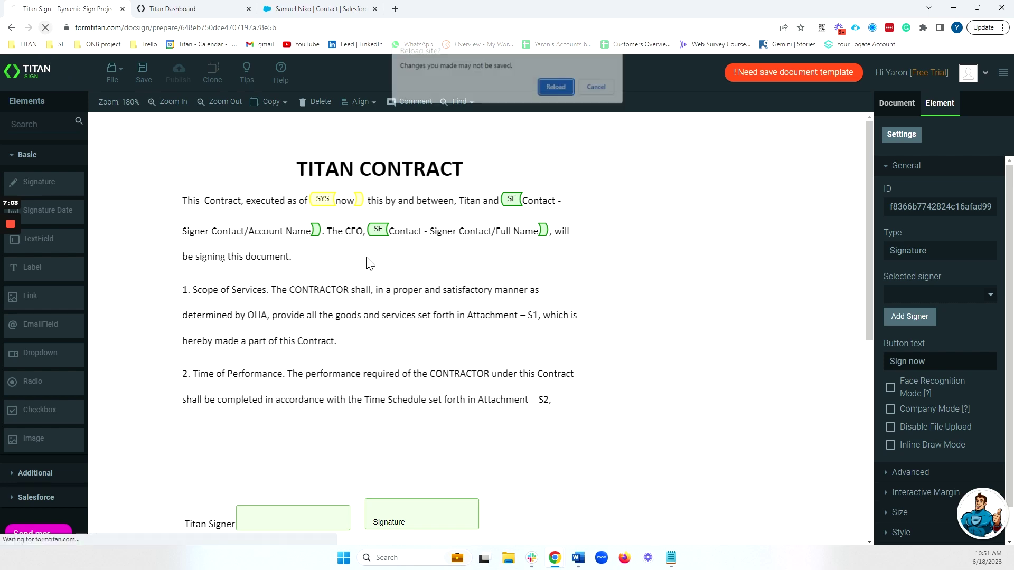
{"action": "left_click", "coordinate": [556, 93]}
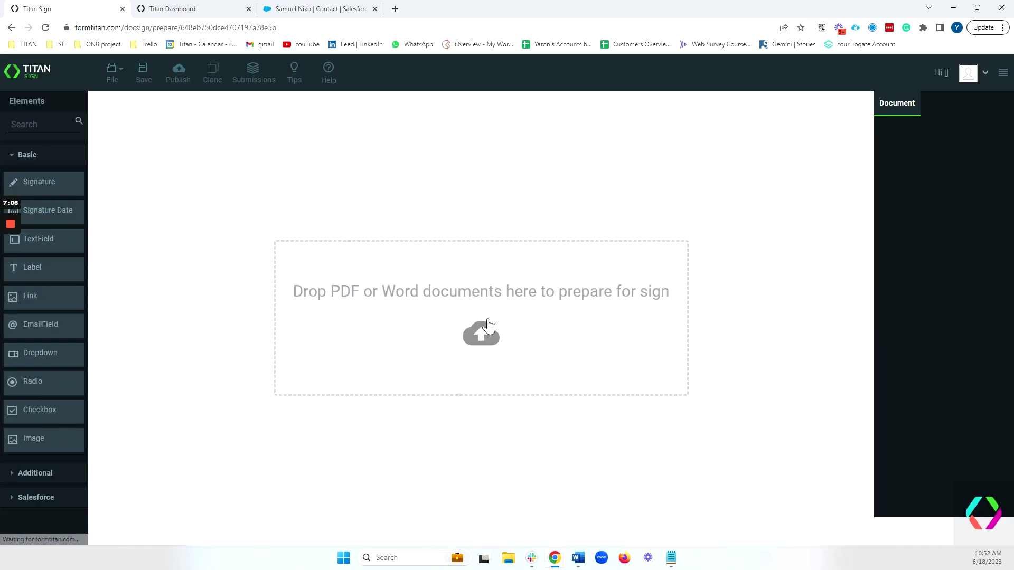